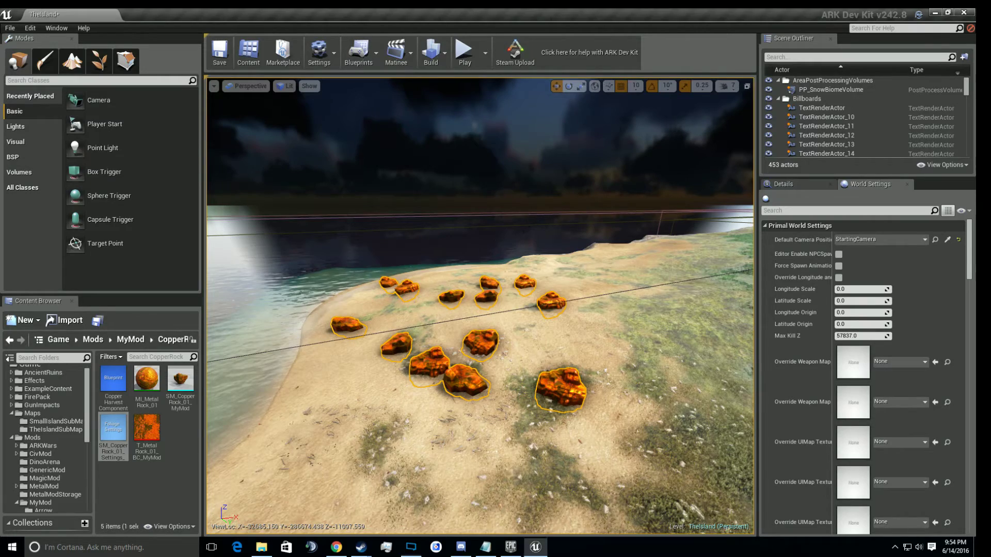
# Examine the copper rocks placed on the beach, from an overview of the shoreline to a close view
pyautogui.press('s')
pyautogui.press('a')
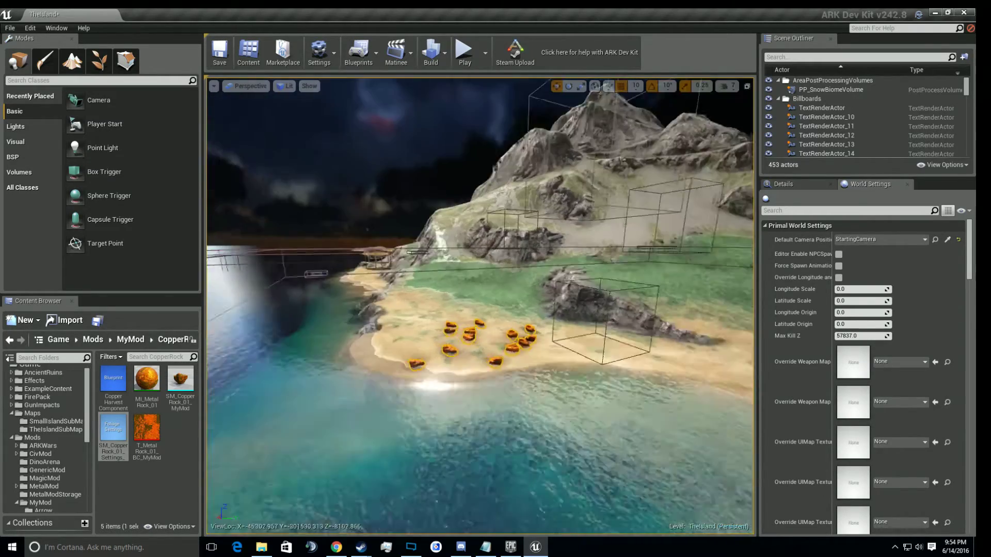
pyautogui.press('w')
pyautogui.moveTo(445, 247); pyautogui.dragTo(497, 242, button='right')
pyautogui.press('s')
pyautogui.press('w')
pyautogui.press('w')
pyautogui.press('s')
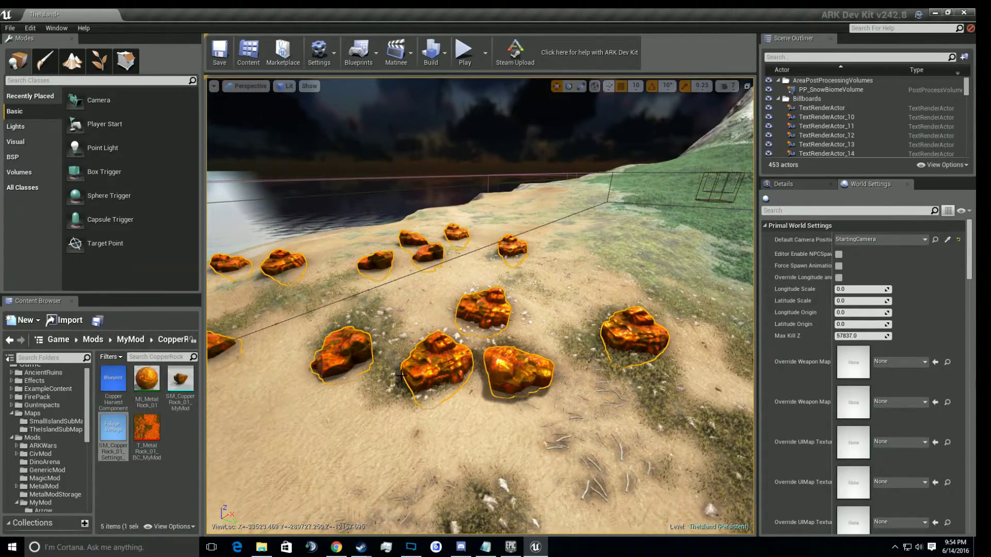
pyautogui.moveTo(397, 344); pyautogui.dragTo(395, 344, button='right')
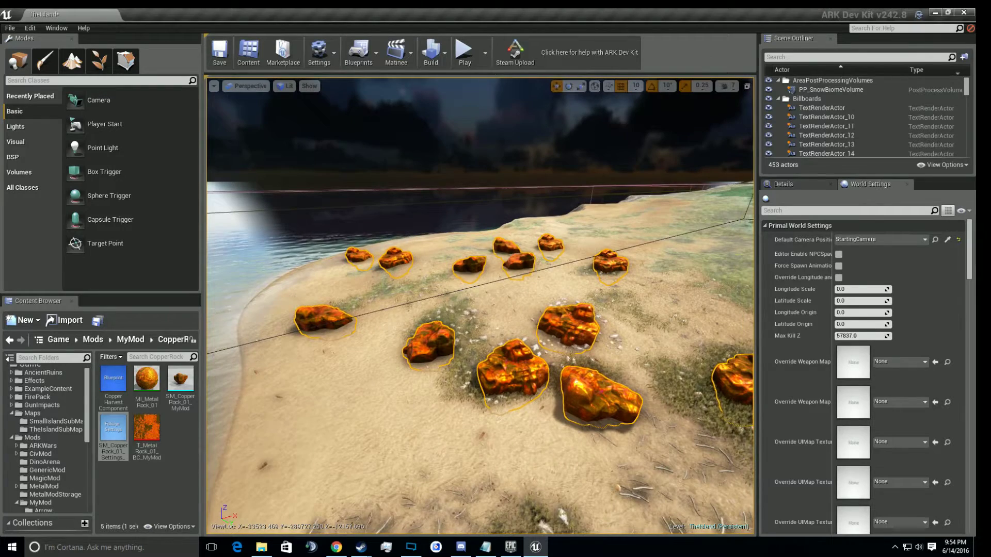
pyautogui.press('s')
pyautogui.moveTo(261, 371); pyautogui.dragTo(261, 371, button='right')
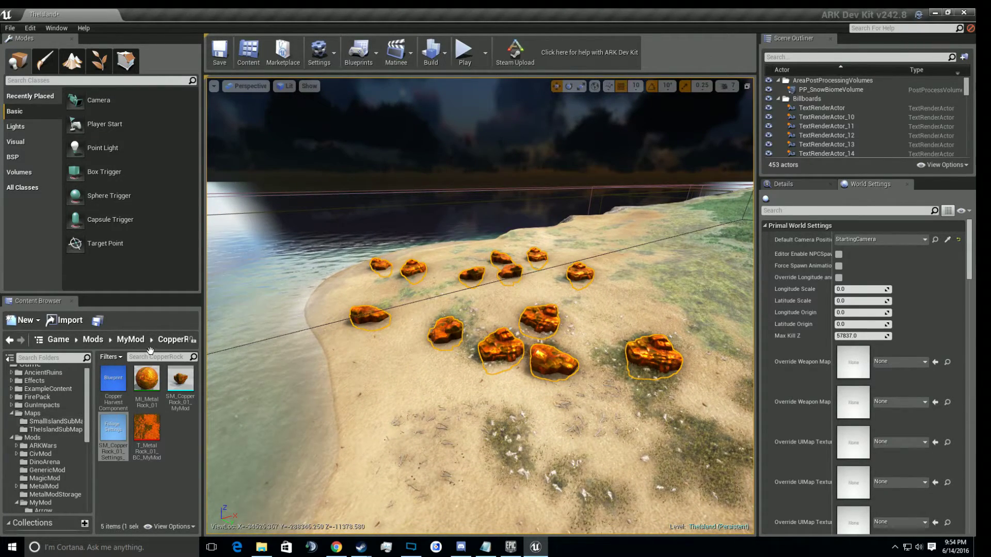
# Open the TheIslandSubMaps folder under Maps, widen the folder tree slightly, and select the TheIsland level
pyautogui.click(54, 430)
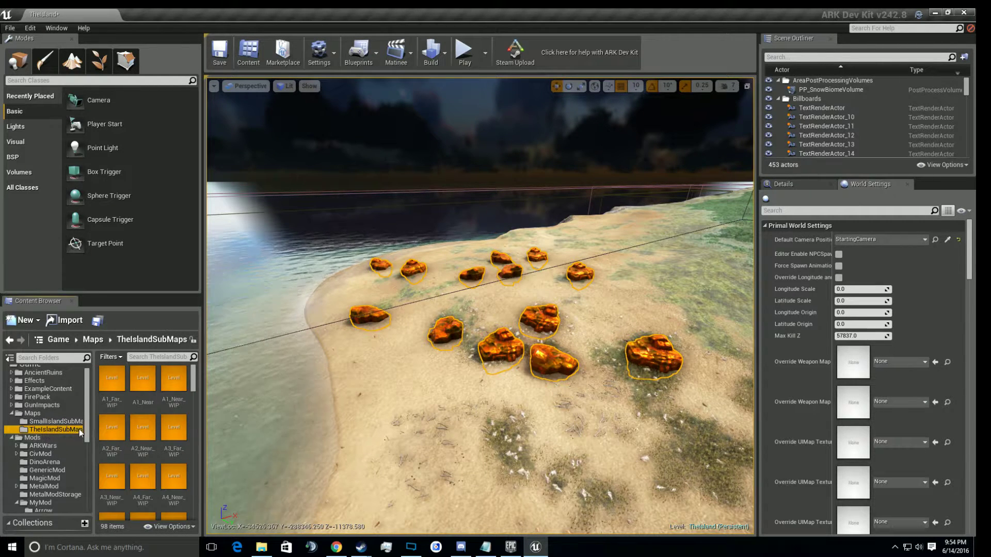
pyautogui.moveTo(93, 429)
pyautogui.mouseDown()
pyautogui.moveTo(118, 427)
pyautogui.moveTo(98, 427)
pyautogui.mouseUp()
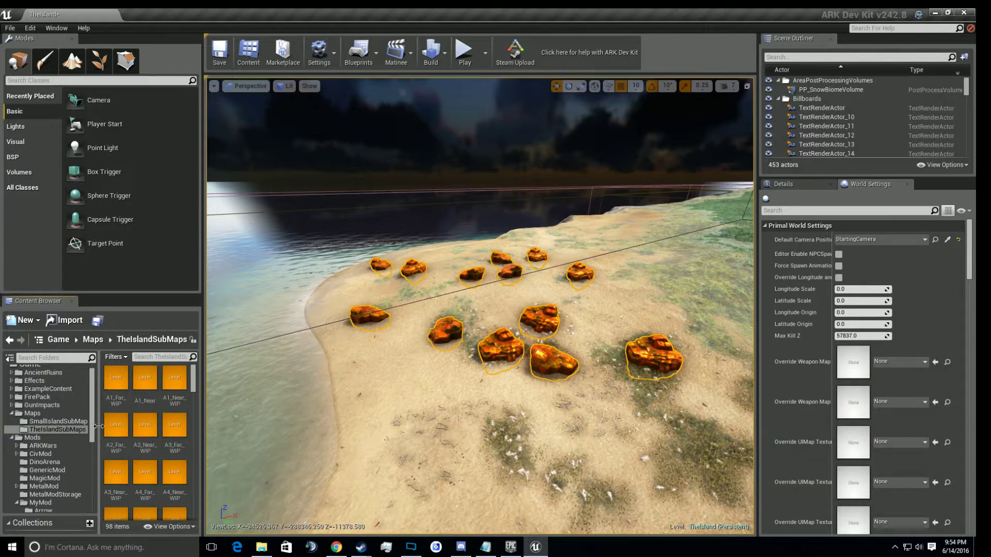
pyautogui.scroll(-8, 184, 433)
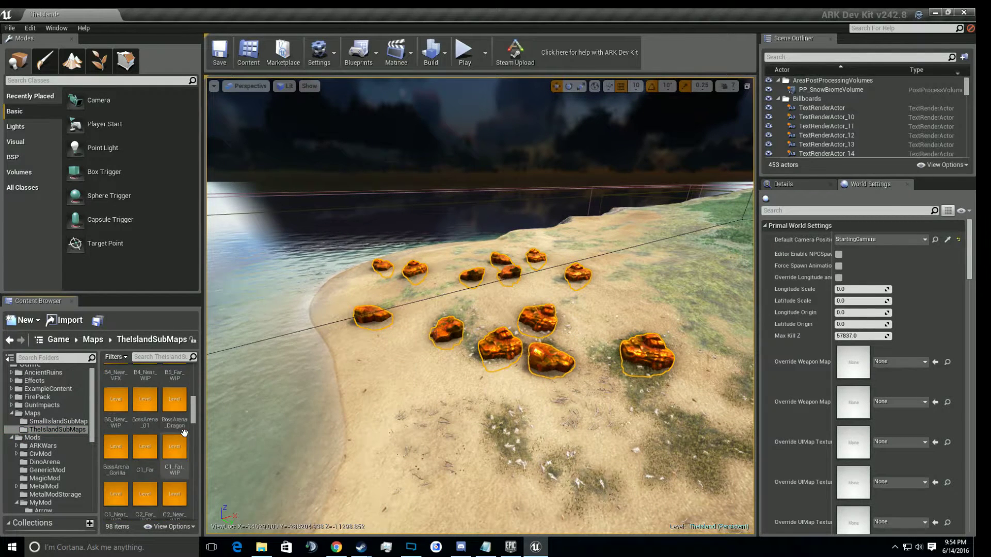
pyautogui.scroll(-6, 184, 433)
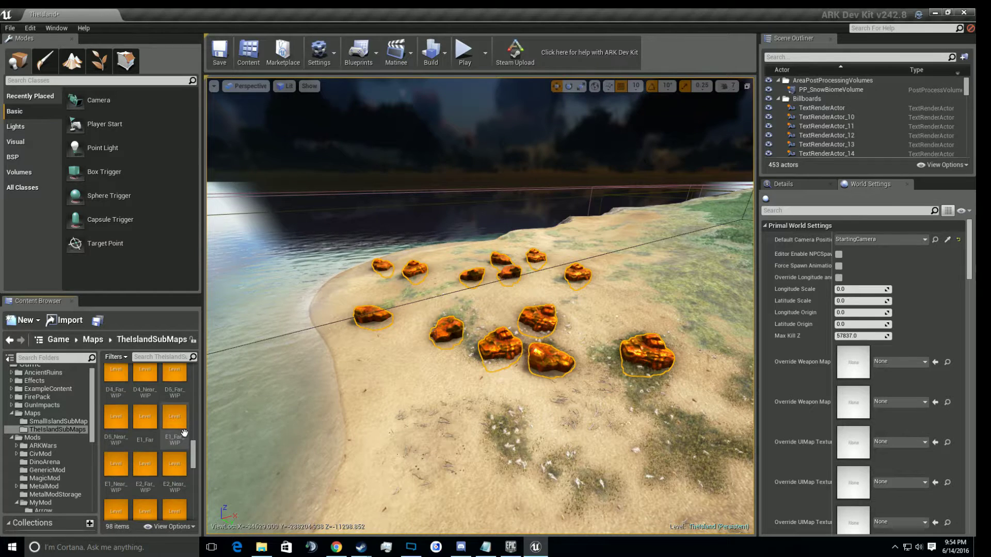
pyautogui.scroll(-1, 185, 433)
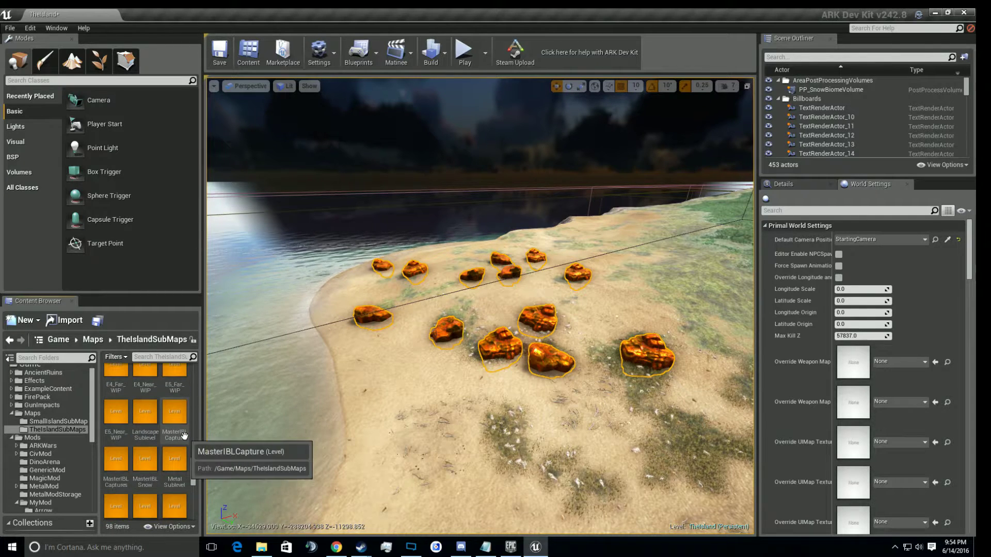
pyautogui.scroll(-3, 184, 435)
pyautogui.scroll(-3, 182, 437)
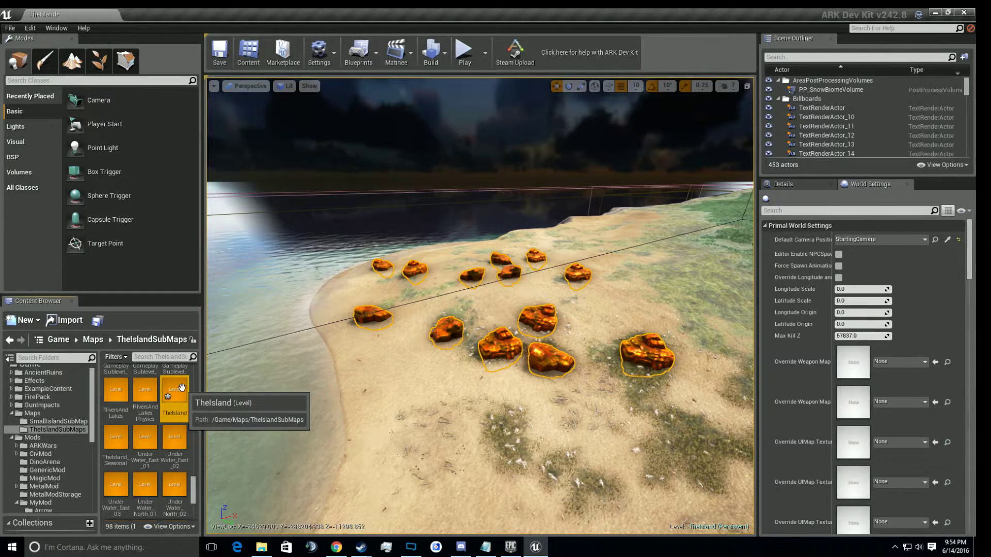
pyautogui.moveTo(382, 335); pyautogui.dragTo(687, 258, button='right')
pyautogui.press('w')
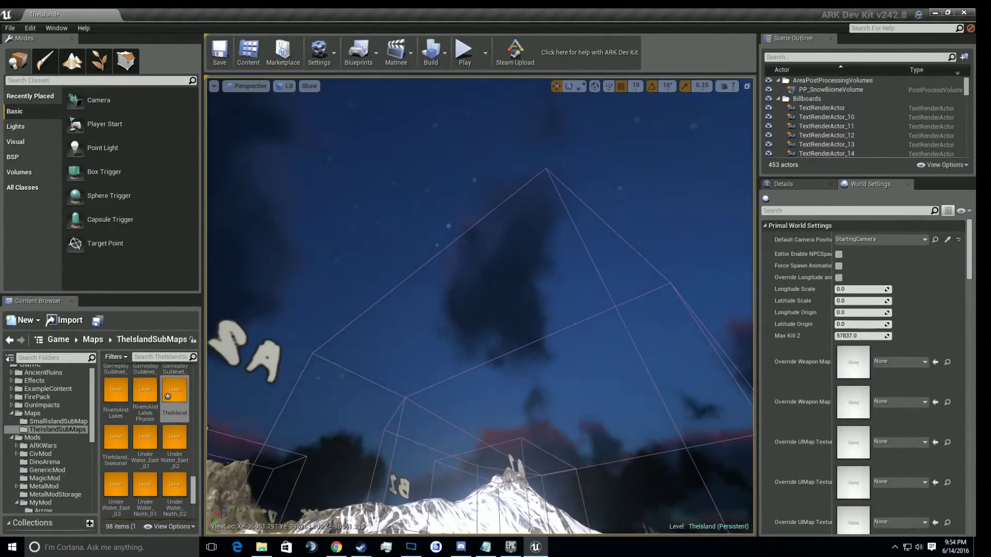
pyautogui.moveTo(408, 258); pyautogui.dragTo(323, 346, button='right')
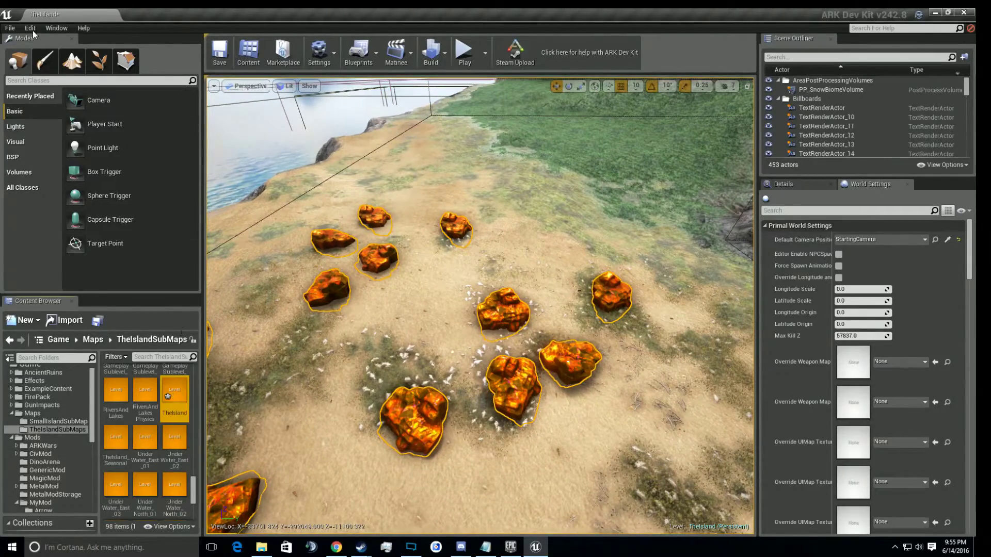
pyautogui.moveTo(420, 176)
pyautogui.mouseDown(button='right')
pyautogui.moveTo(428, 155)
pyautogui.moveTo(424, 237)
pyautogui.moveTo(422, 169)
pyautogui.mouseUp(button='right')
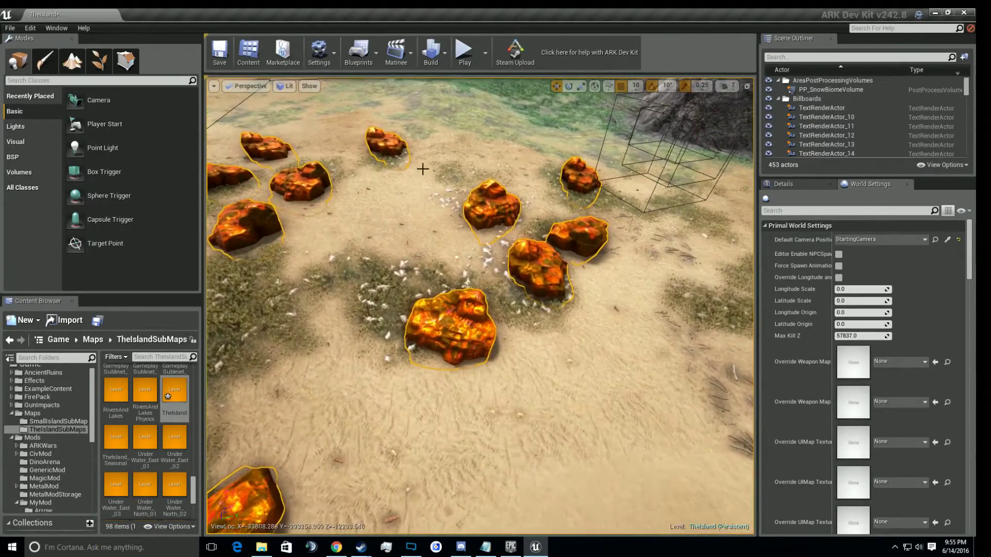
# Open the Levels window, review the sublevel list and the Load All Levels option, and close the window
pyautogui.click(34, 30)
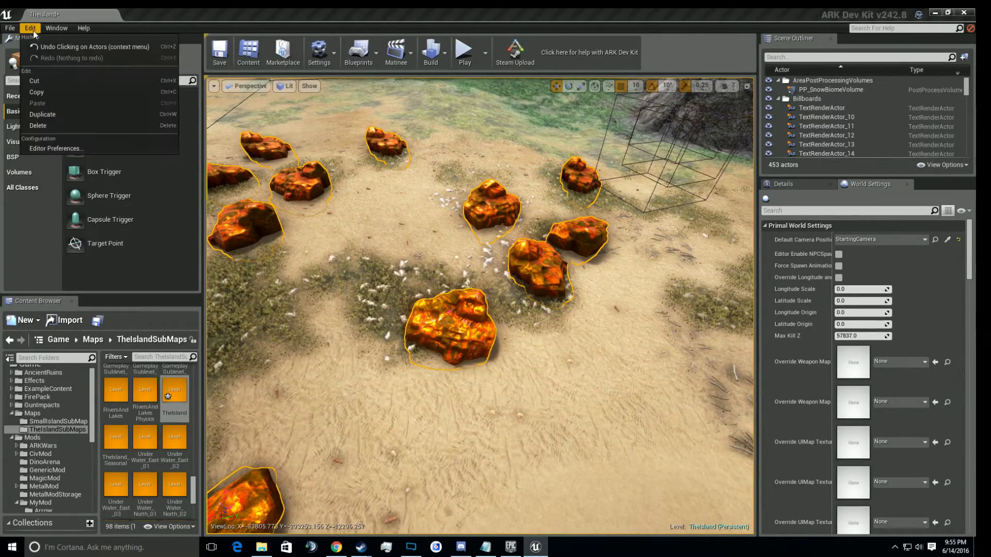
pyautogui.moveTo(47, 29)
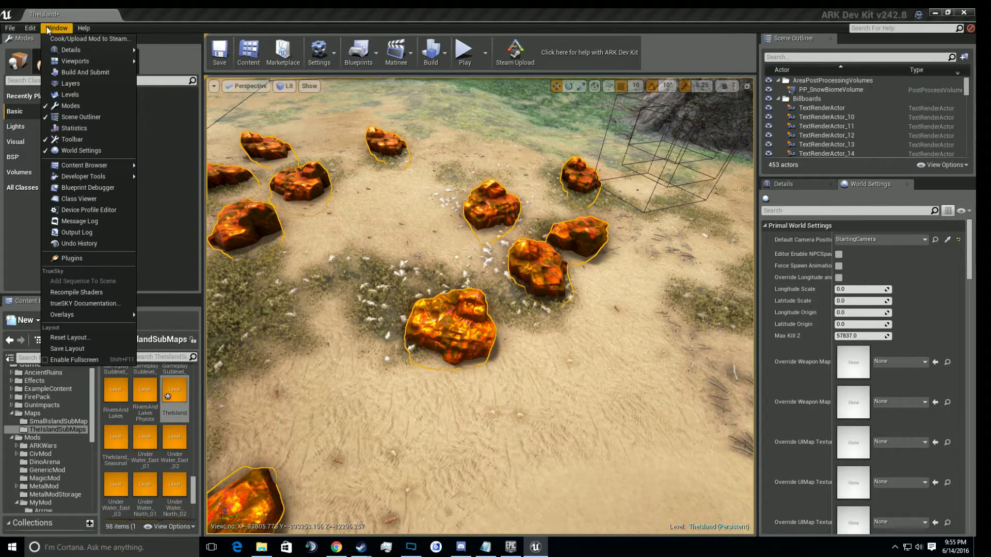
pyautogui.click(84, 94)
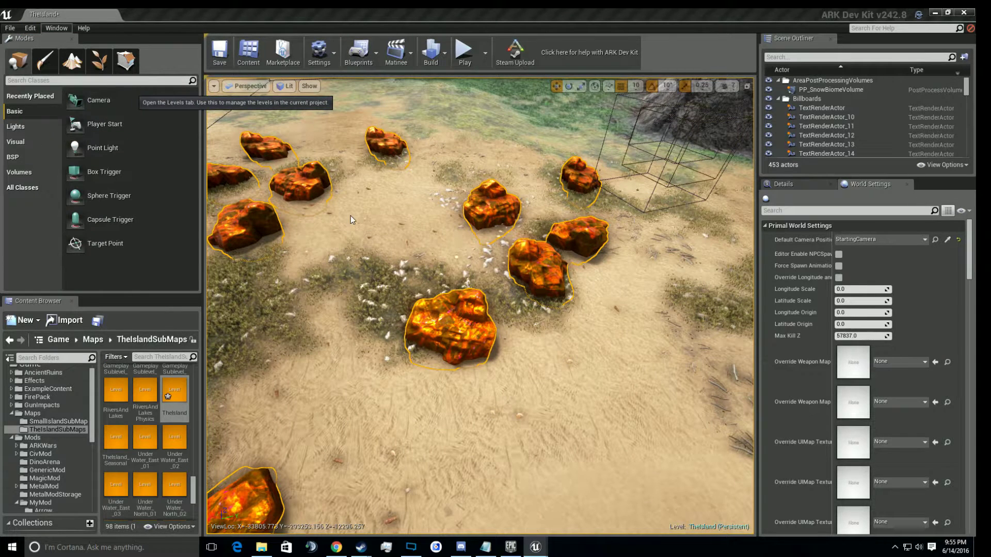
pyautogui.scroll(-2, 261, 322)
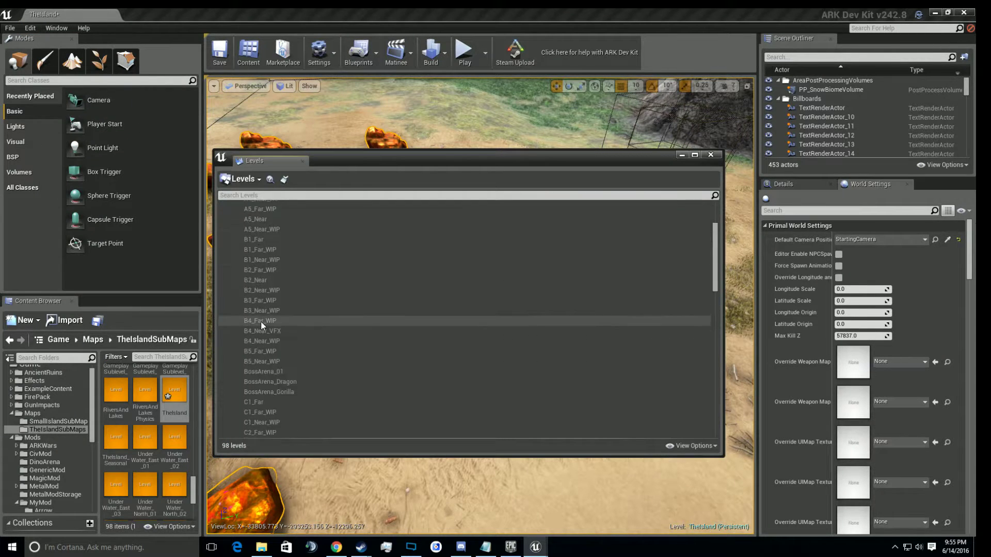
pyautogui.scroll(-10, 261, 321)
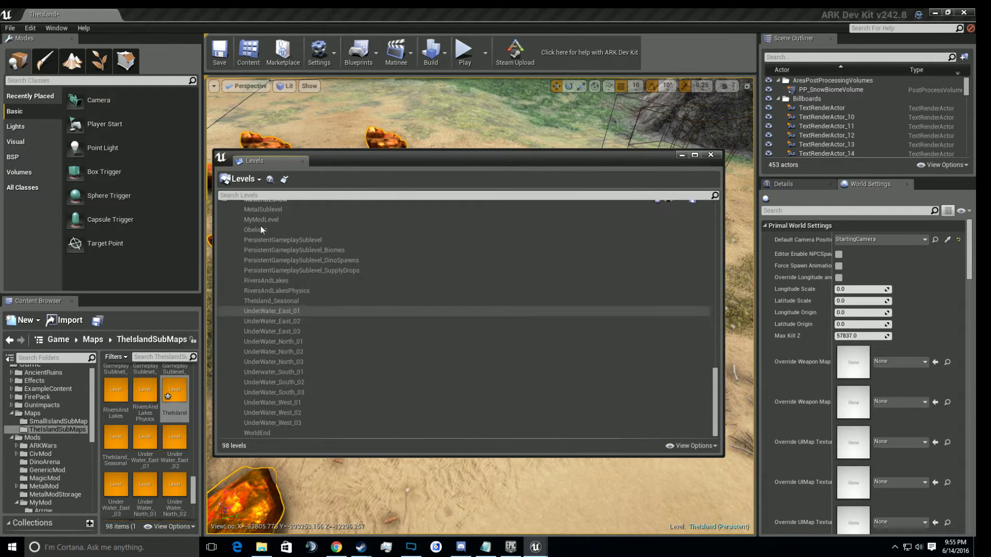
pyautogui.click(259, 180)
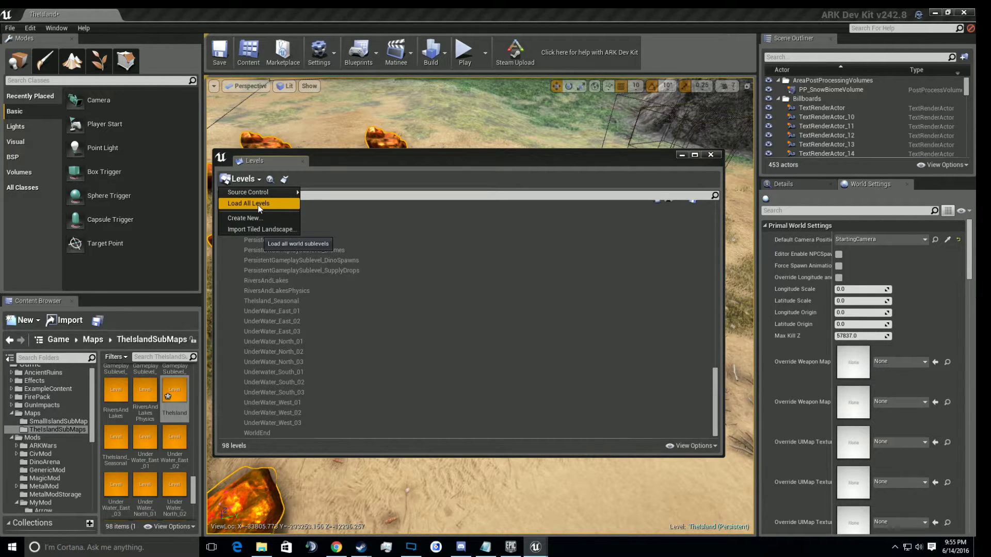
pyautogui.click(303, 162)
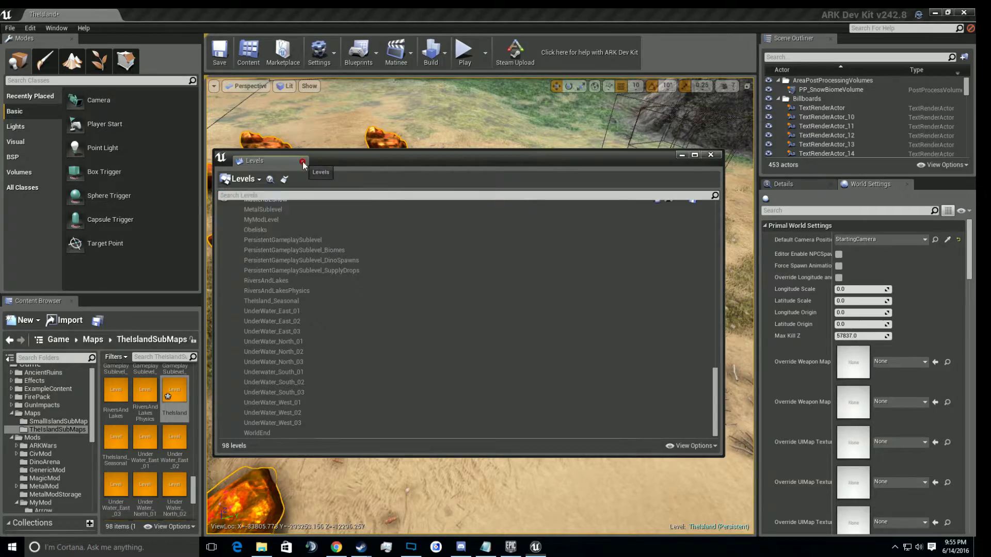
# Inspect the copper rocks and the surrounding terrain from several angles, and find the TheIsland level among the submaps
pyautogui.moveTo(423, 192); pyautogui.dragTo(374, 139, button='right')
pyautogui.press('s')
pyautogui.press('d')
pyautogui.press('w')
pyautogui.press('s')
pyautogui.press('d')
pyautogui.press('w')
pyautogui.moveTo(503, 322); pyautogui.dragTo(386, 216, button='right')
pyautogui.press('a')
pyautogui.moveTo(208, 411); pyautogui.dragTo(485, 336, button='right')
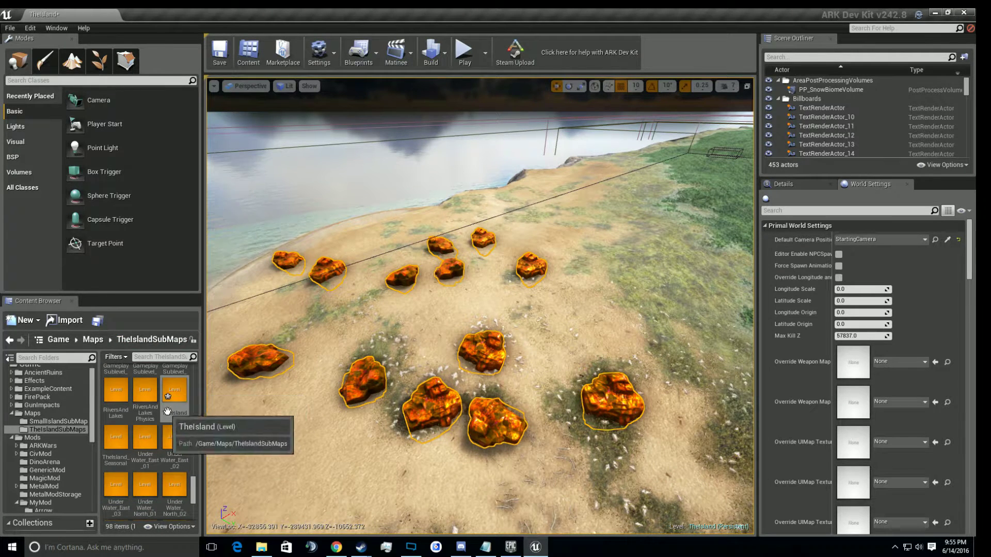
pyautogui.scroll(1, 157, 401)
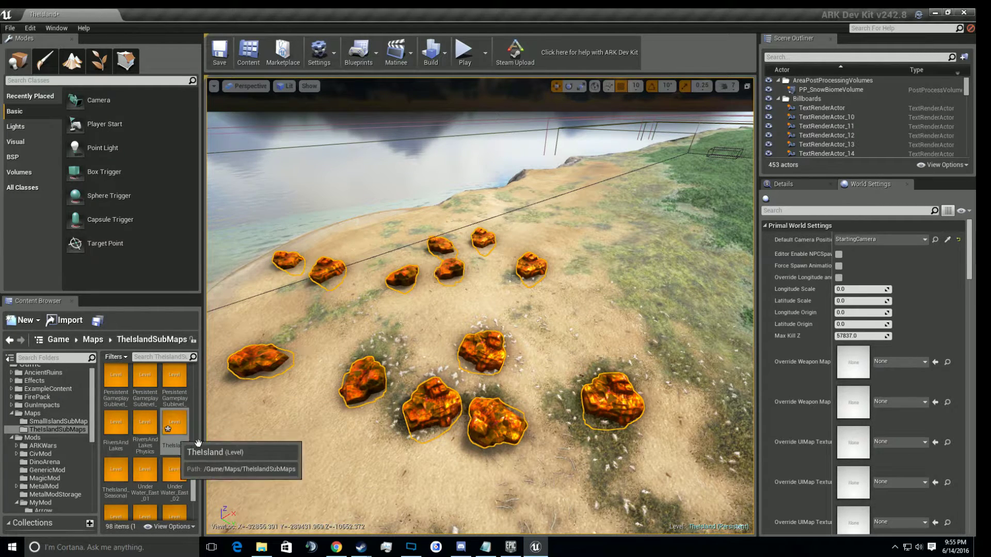
pyautogui.moveTo(496, 423); pyautogui.dragTo(228, 424, button='right')
pyautogui.moveTo(406, 308); pyautogui.dragTo(377, 325, button='right')
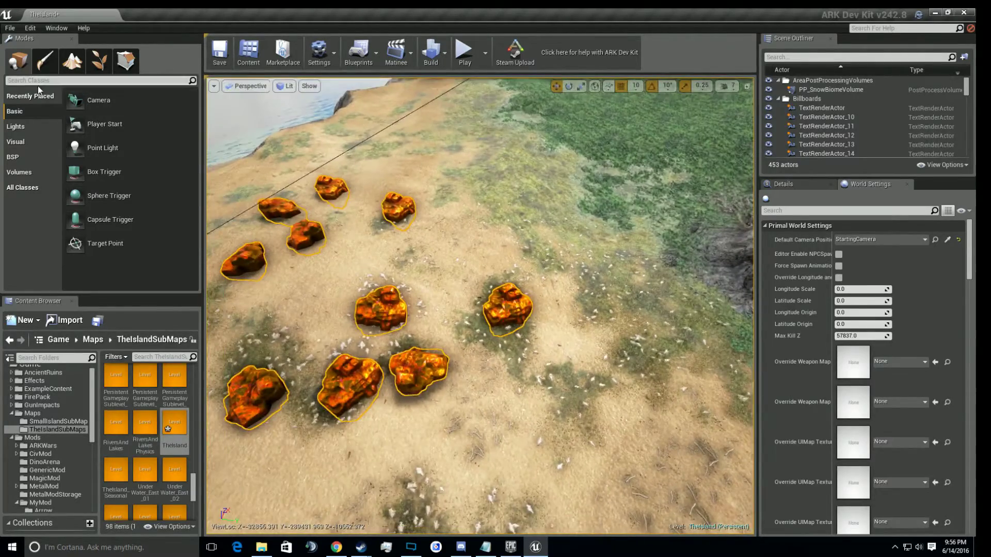
# Switch to foliage mode and review the brush options and the copper rock mesh's painting settings
pyautogui.click(99, 58)
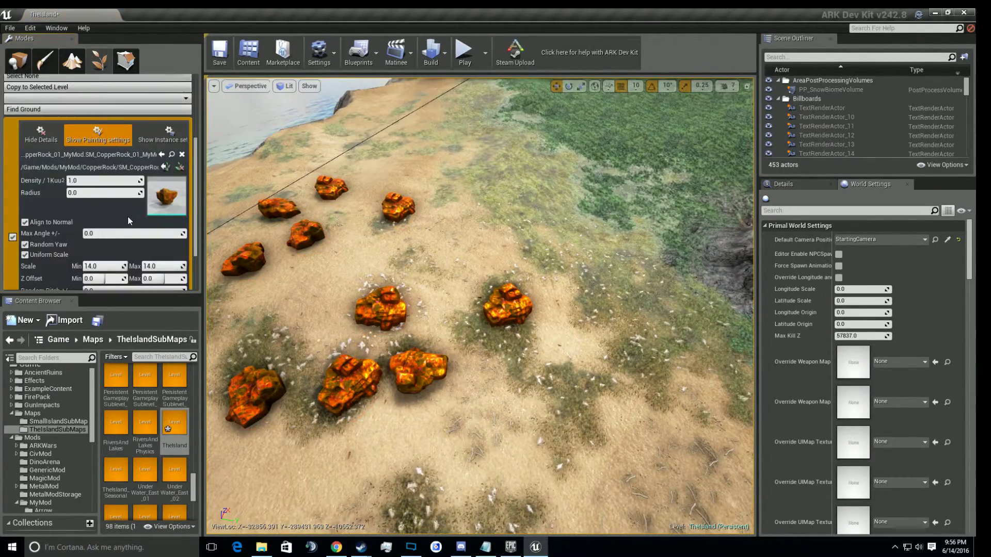
pyautogui.scroll(-3, 128, 216)
pyautogui.scroll(1, 128, 215)
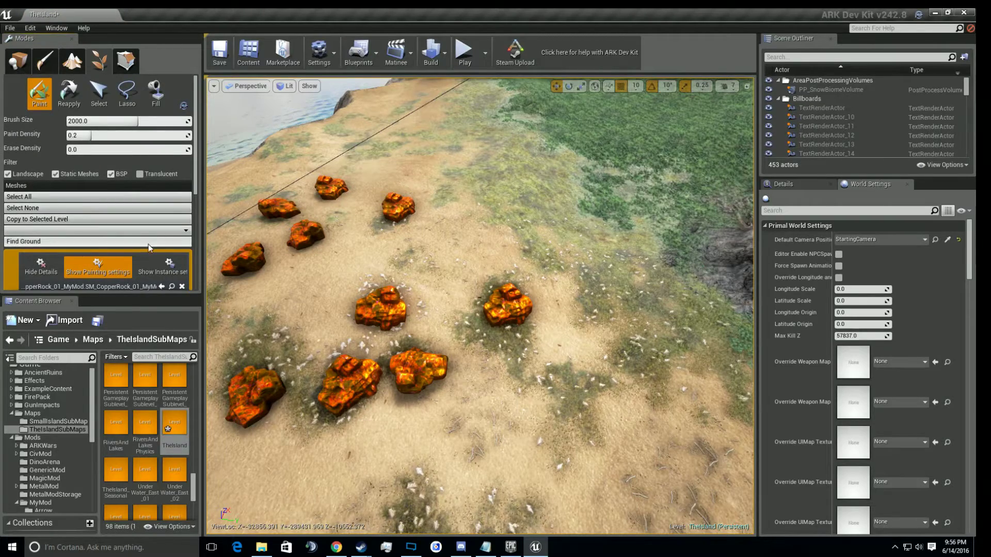
pyautogui.scroll(-6, 147, 244)
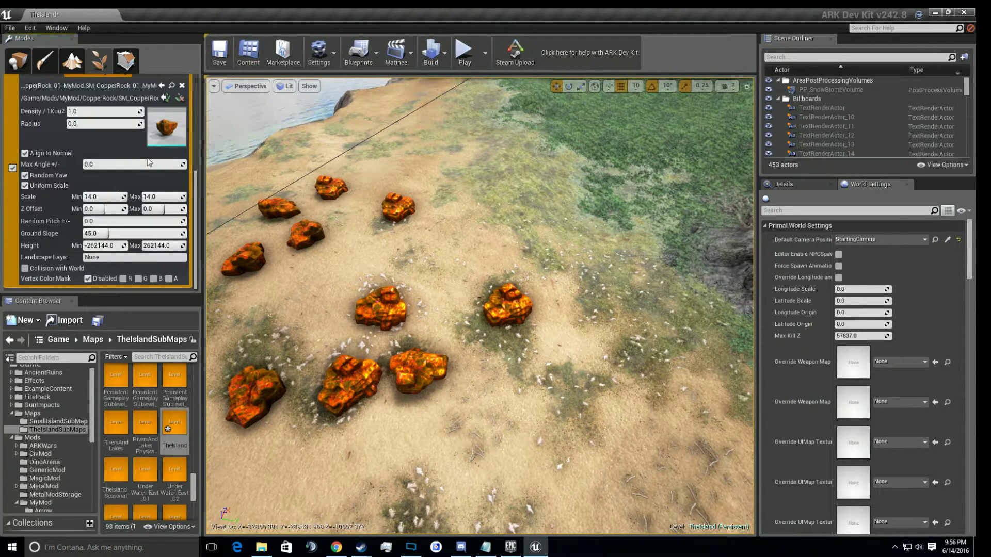
pyautogui.scroll(1, 50, 140)
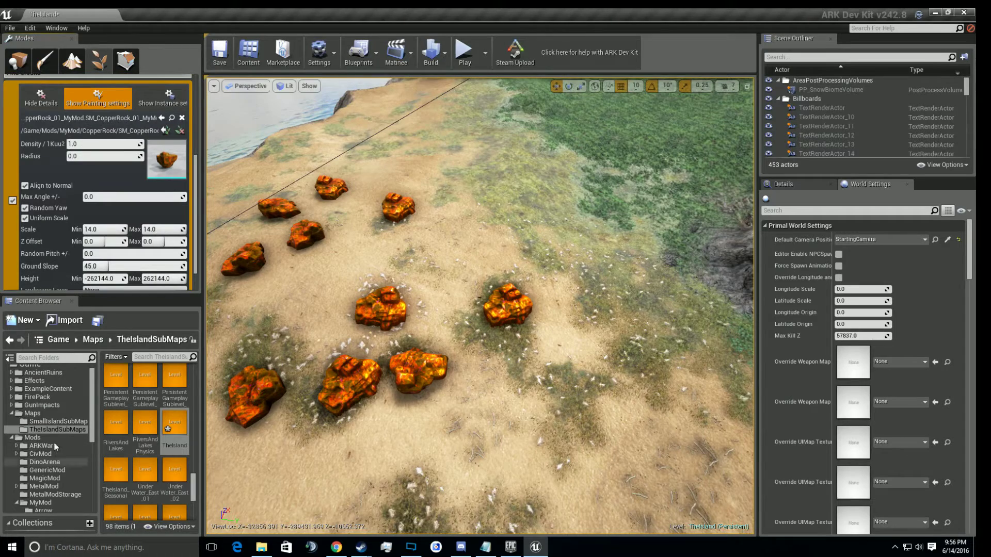
# Open the CopperRock folder inside MyMod and select the SM_CopperRock_01 mesh
pyautogui.click(53, 501)
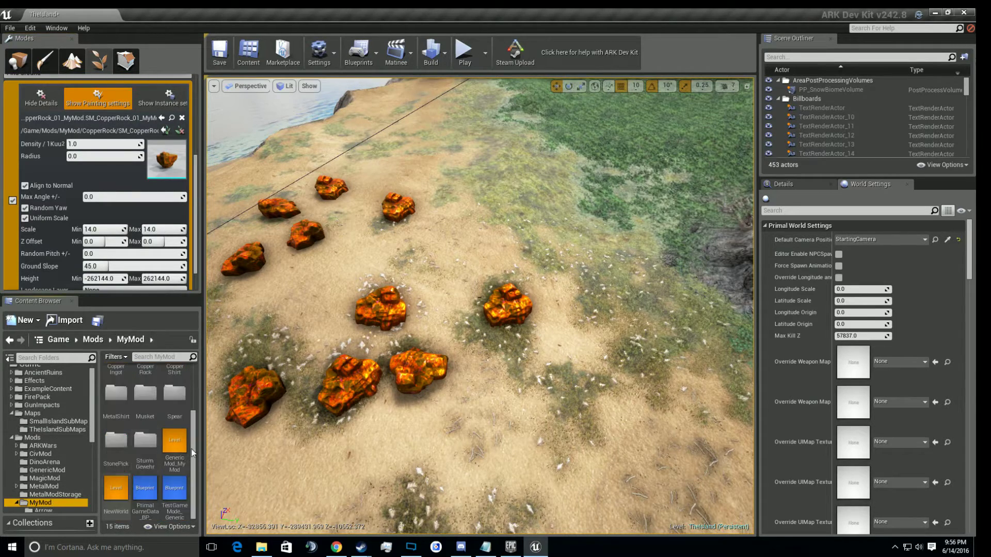
pyautogui.scroll(2, 170, 432)
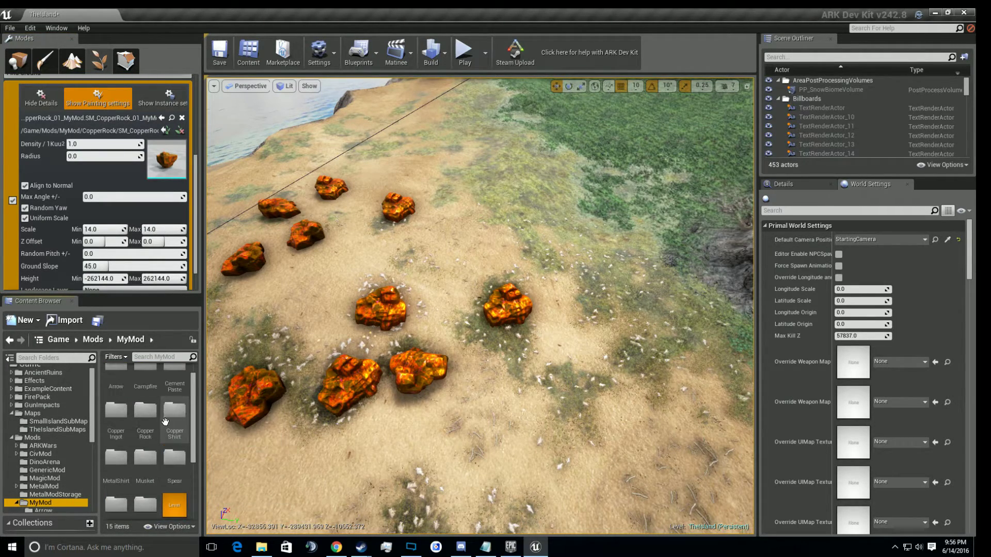
pyautogui.doubleClick(145, 410)
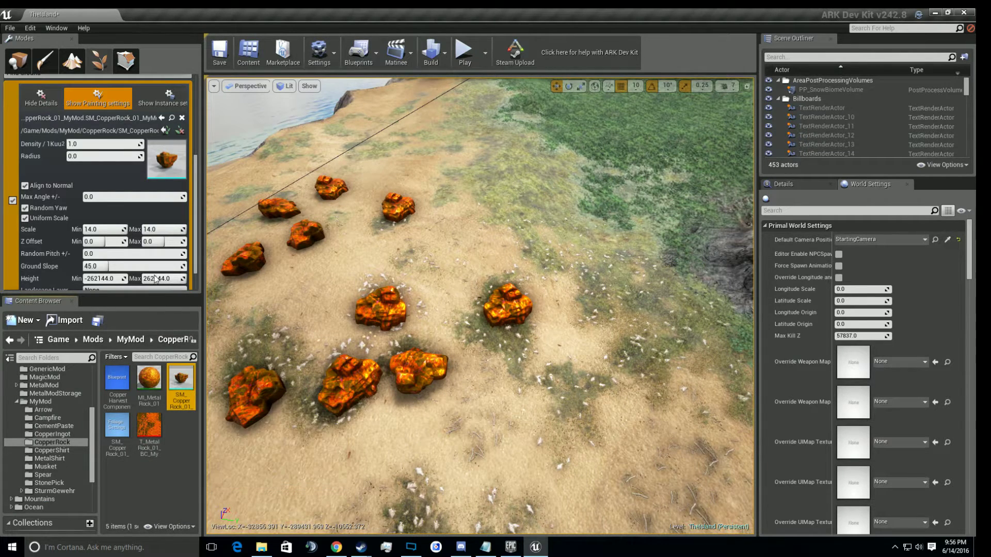
# Select the copper rock's foliage settings asset and show the mesh's instance settings, reviewing the Clustering options
pyautogui.scroll(3, 131, 174)
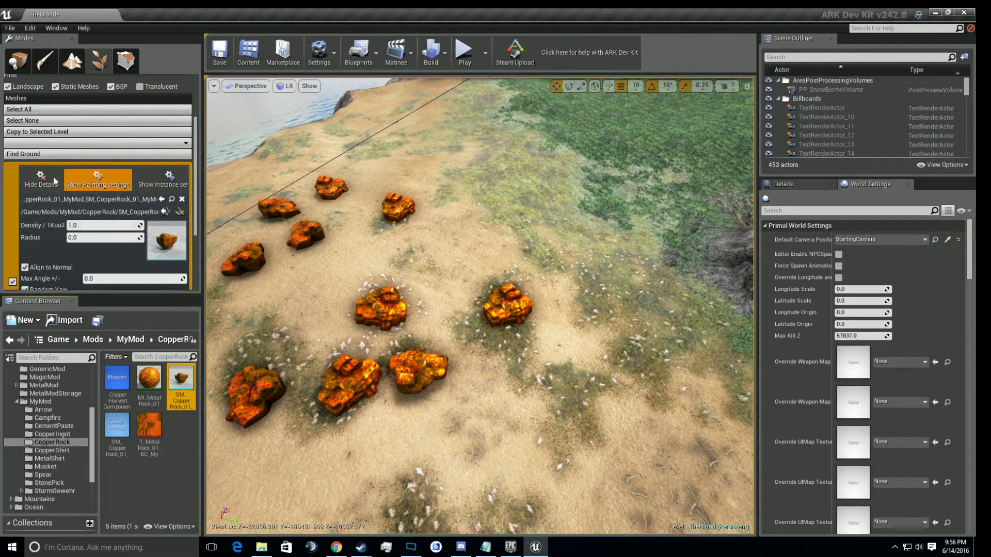
pyautogui.scroll(-3, 167, 216)
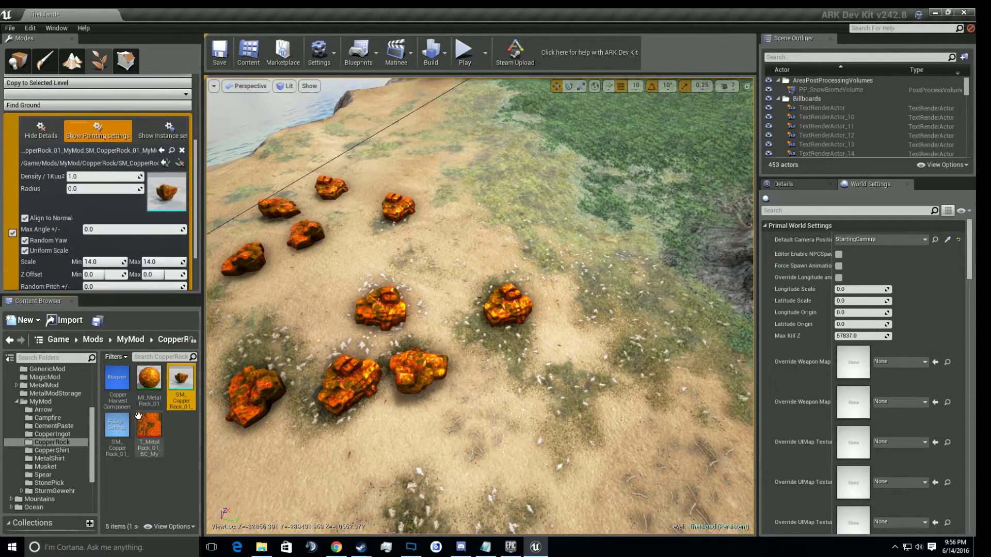
pyautogui.click(117, 390)
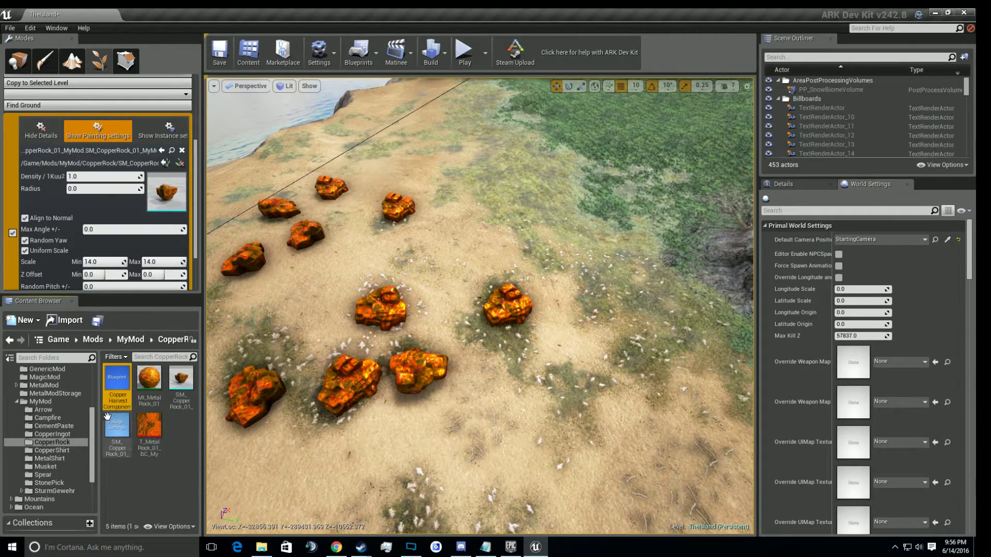
pyautogui.click(117, 427)
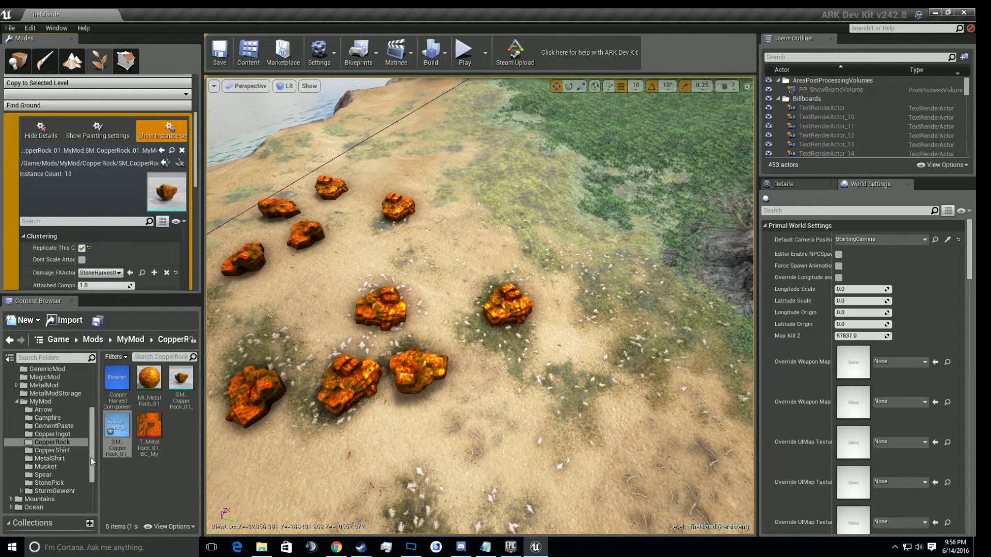
pyautogui.scroll(-4, 132, 264)
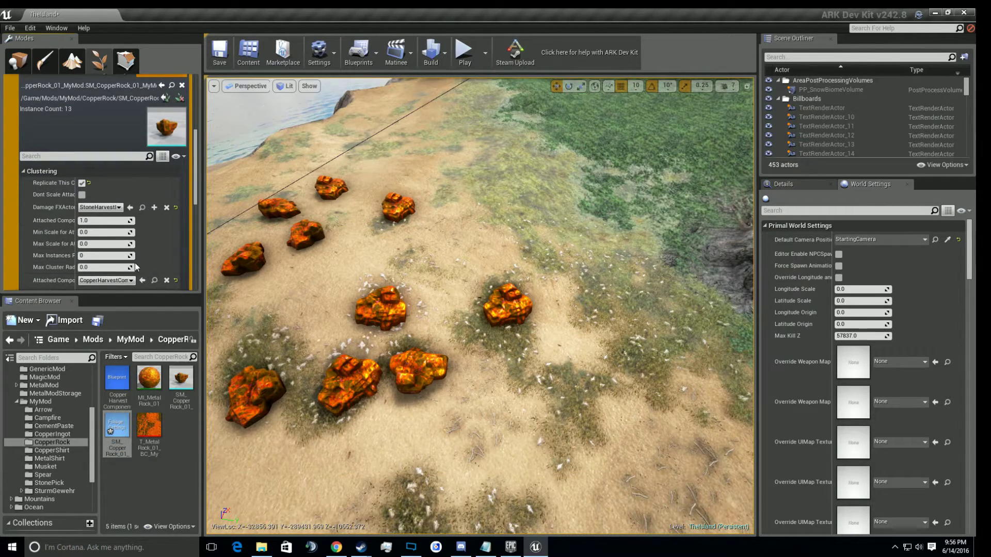
# Open the copper rock's foliage settings asset, review its Painting, Clustering and Culling options, and close it
pyautogui.scroll(-5, 135, 262)
pyautogui.doubleClick(116, 424)
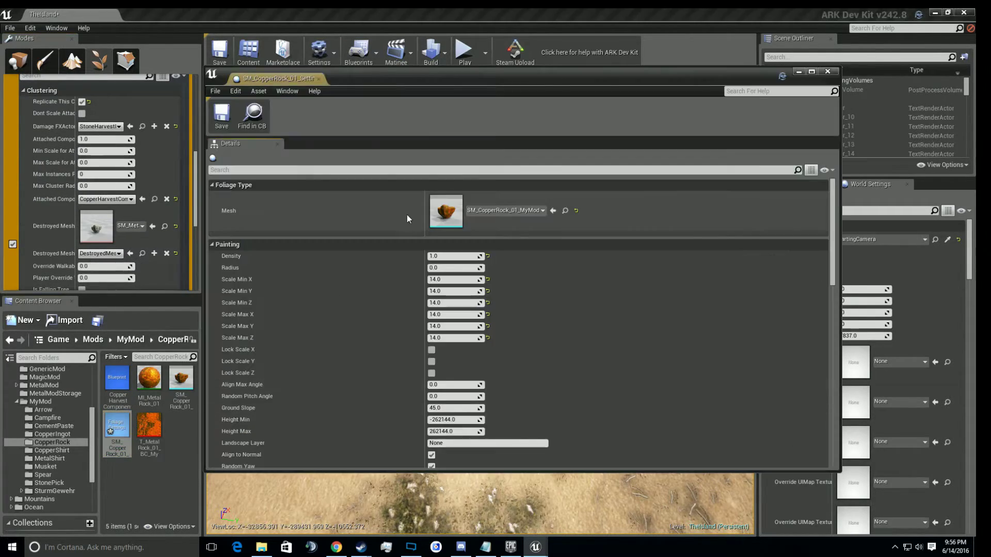
pyautogui.scroll(-5, 398, 244)
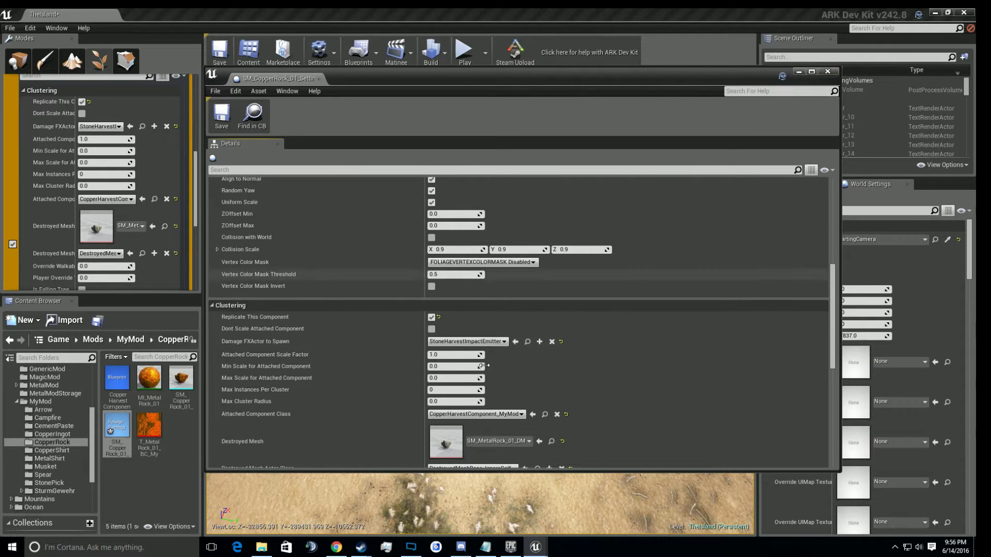
pyautogui.scroll(-3, 444, 343)
pyautogui.scroll(-1, 170, 240)
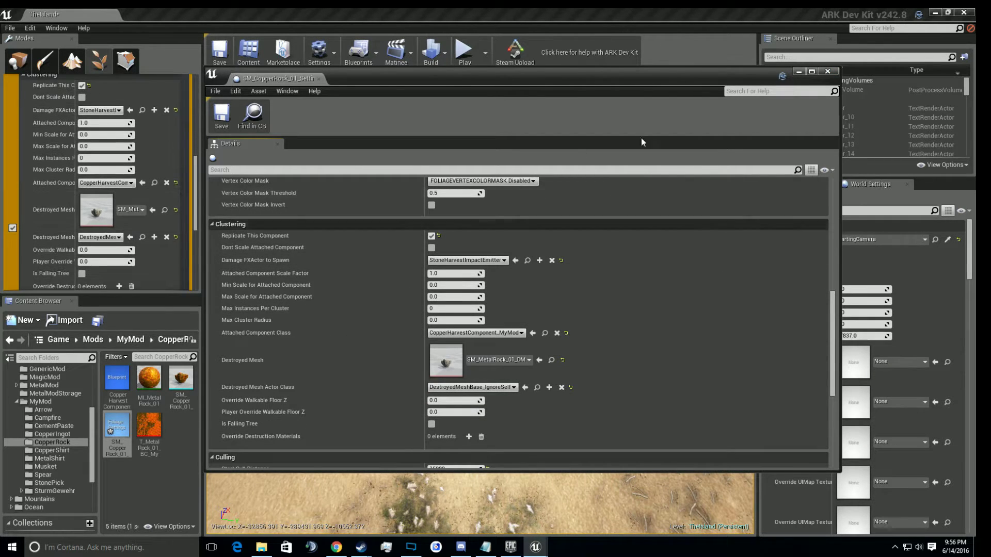
pyautogui.click(828, 71)
pyautogui.scroll(-3, 118, 241)
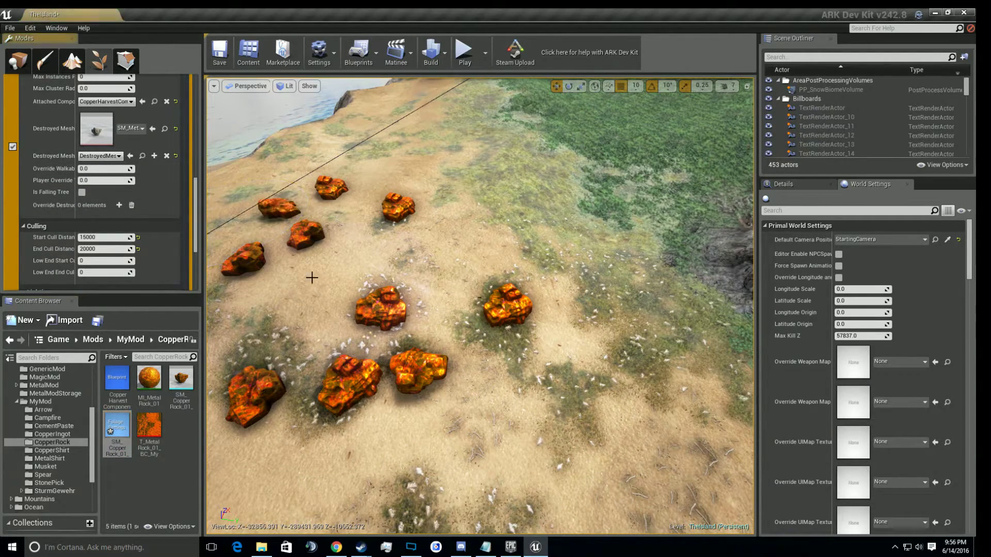
# Paint additional copper rocks with the foliage brush across the sandy beach around the existing ones
pyautogui.press('s')
pyautogui.moveTo(433, 400)
pyautogui.mouseDown(button='right')
pyautogui.moveTo(415, 356)
pyautogui.moveTo(433, 403)
pyautogui.mouseUp(button='right')
pyautogui.click(557, 354)
pyautogui.moveTo(484, 424)
pyautogui.mouseDown()
pyautogui.moveTo(608, 409)
pyautogui.moveTo(541, 240)
pyautogui.moveTo(354, 239)
pyautogui.moveTo(426, 253)
pyautogui.mouseUp()
pyautogui.press('s')
pyautogui.press('a')
pyautogui.moveTo(425, 254)
pyautogui.mouseDown(button='right')
pyautogui.moveTo(609, 248)
pyautogui.moveTo(588, 248)
pyautogui.moveTo(585, 284)
pyautogui.moveTo(568, 234)
pyautogui.moveTo(523, 230)
pyautogui.mouseUp(button='right')
pyautogui.press('s')
pyautogui.press('w')
pyautogui.press('w')
pyautogui.moveTo(426, 232); pyautogui.dragTo(426, 243, button='right')
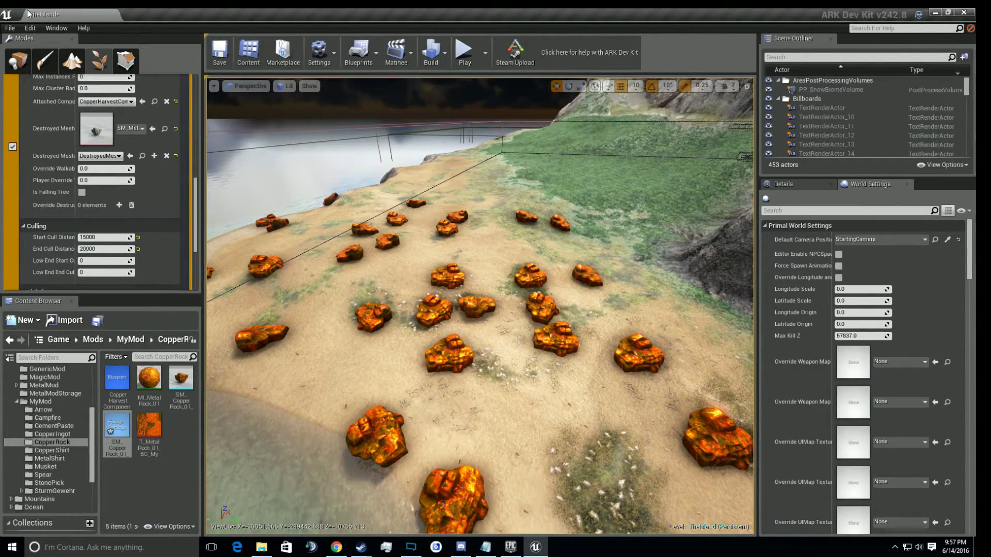
# Leave foliage painting for placement mode and select the painted copper rocks on the beach
pyautogui.click(25, 63)
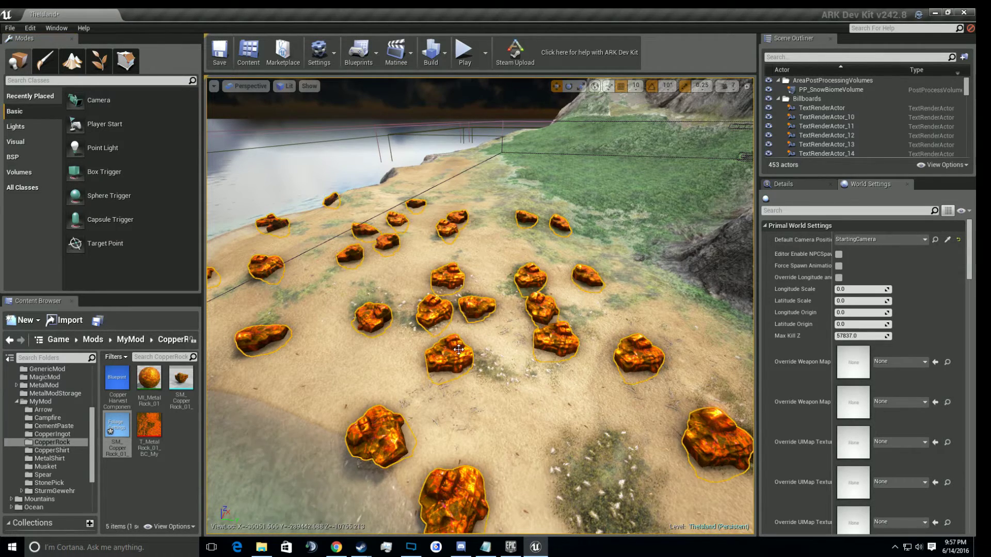
pyautogui.moveTo(480, 304); pyautogui.dragTo(645, 312, button='right')
pyautogui.press('s')
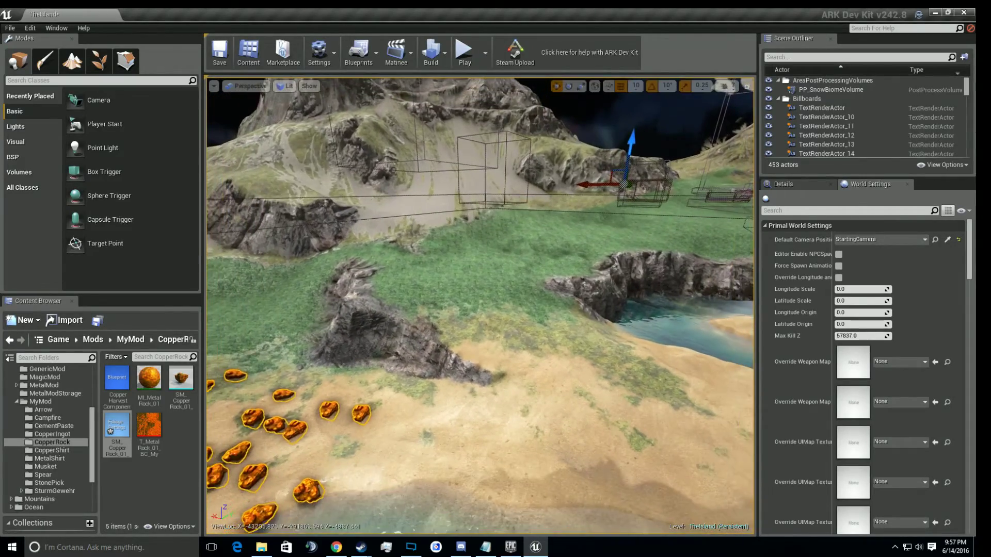
pyautogui.moveTo(480, 306); pyautogui.dragTo(405, 315, button='right')
pyautogui.press('w')
pyautogui.press('w')
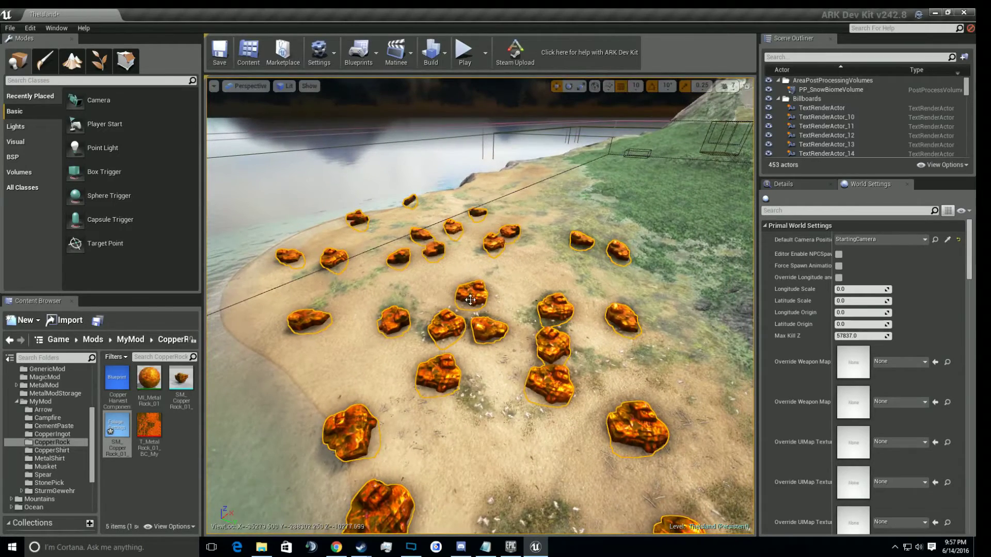
# Find the selected copper rocks' level in the level browser, look through the levels, and close the browser
pyautogui.rightClick(477, 293)
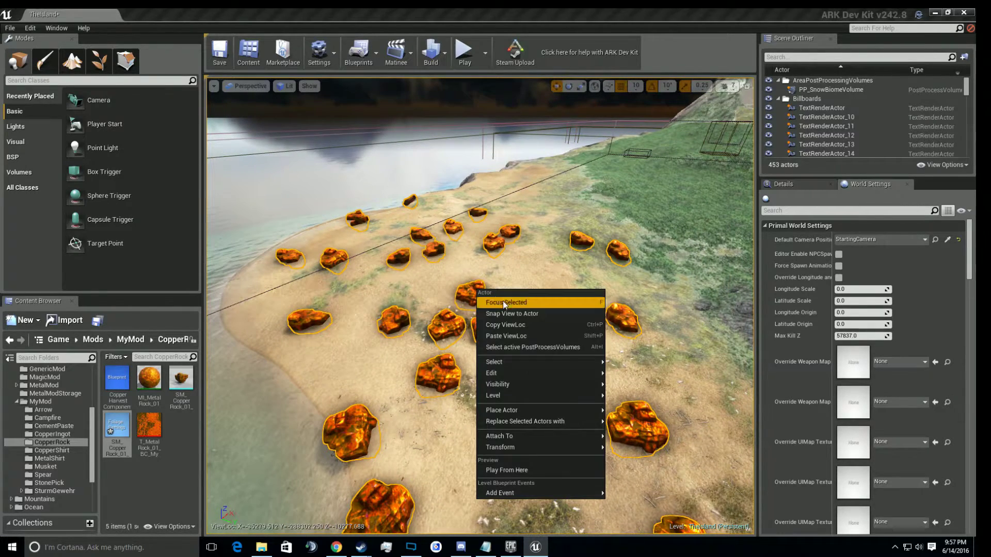
pyautogui.moveTo(605, 395)
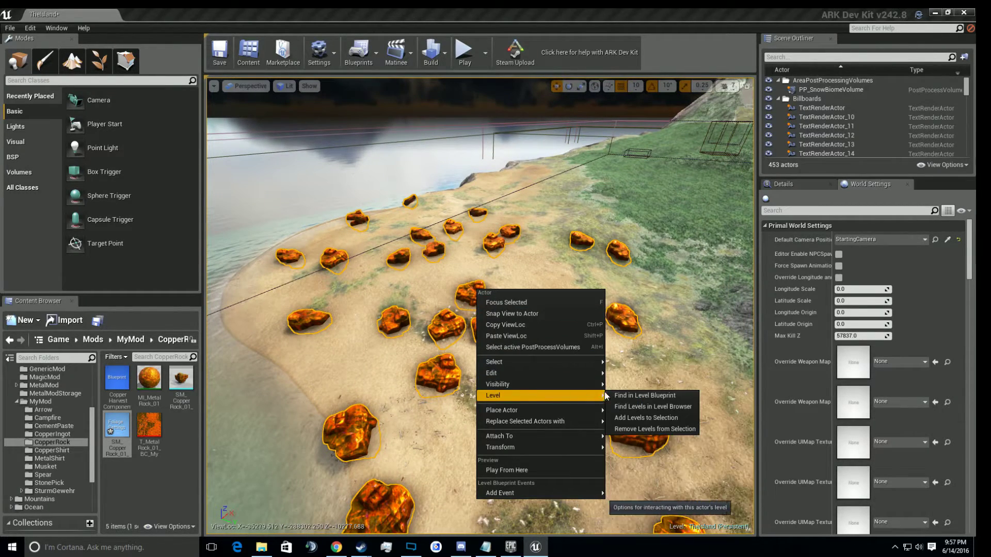
pyautogui.click(634, 406)
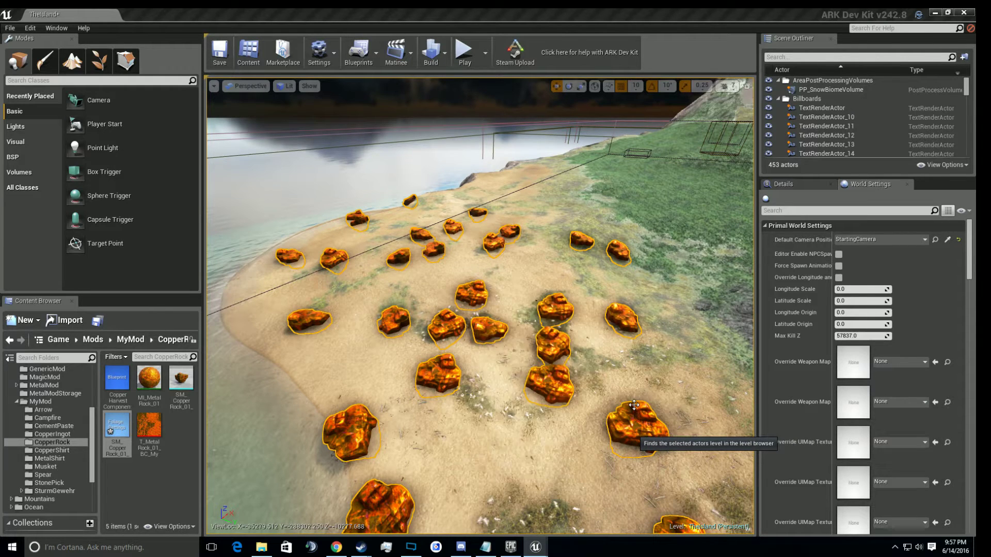
pyautogui.scroll(-3, 341, 299)
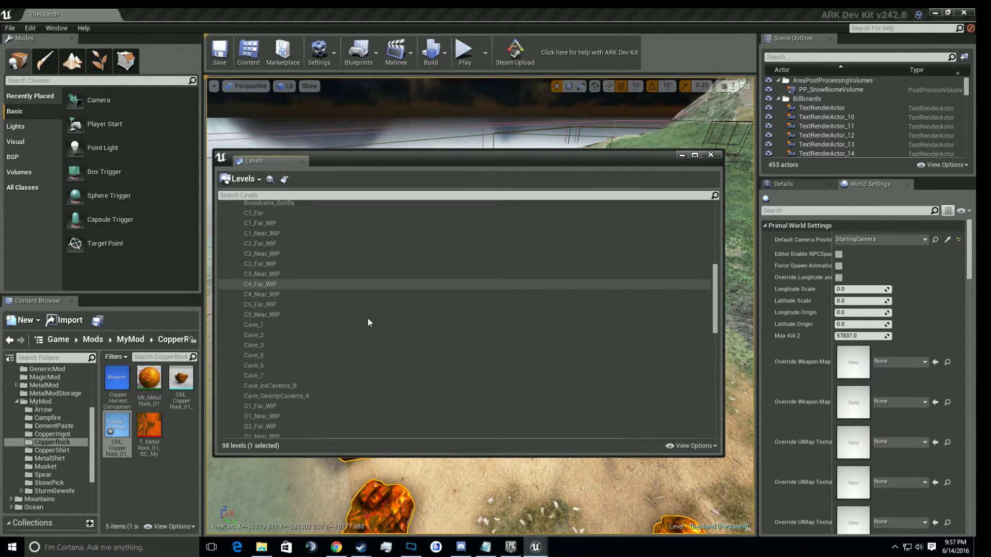
pyautogui.click(302, 161)
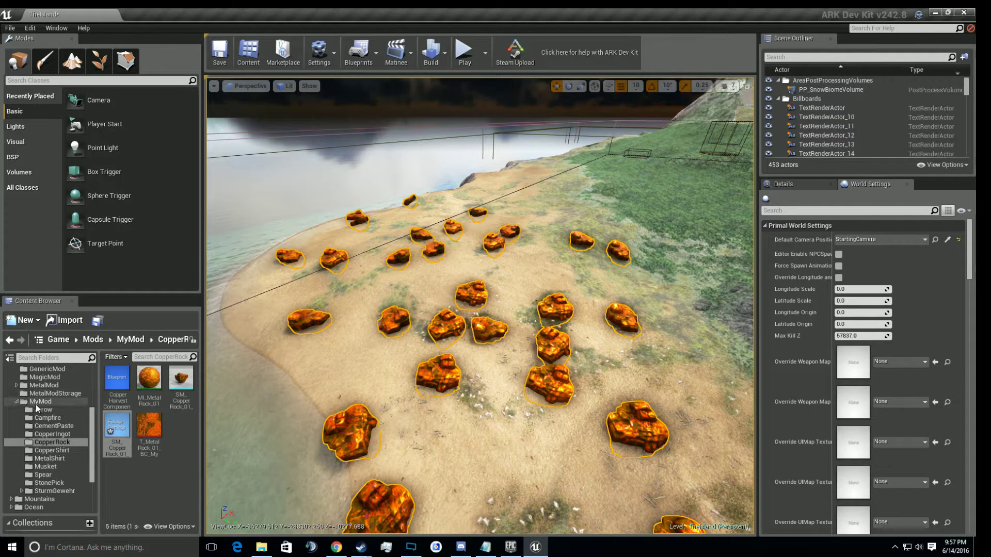
# Open the TheIslandSubMaps folder under Maps in the project content
pyautogui.click(17, 402)
pyautogui.scroll(5, 63, 412)
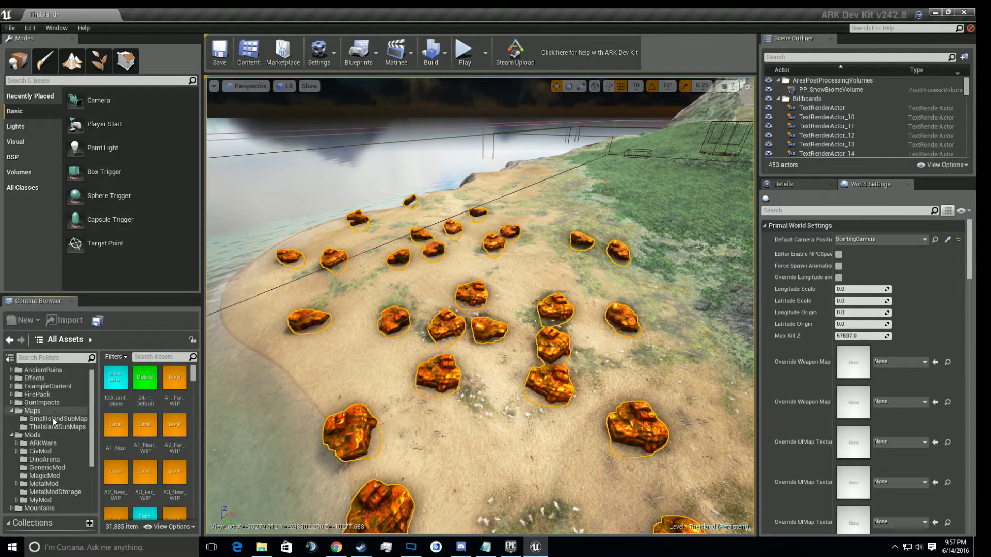
pyautogui.click(48, 428)
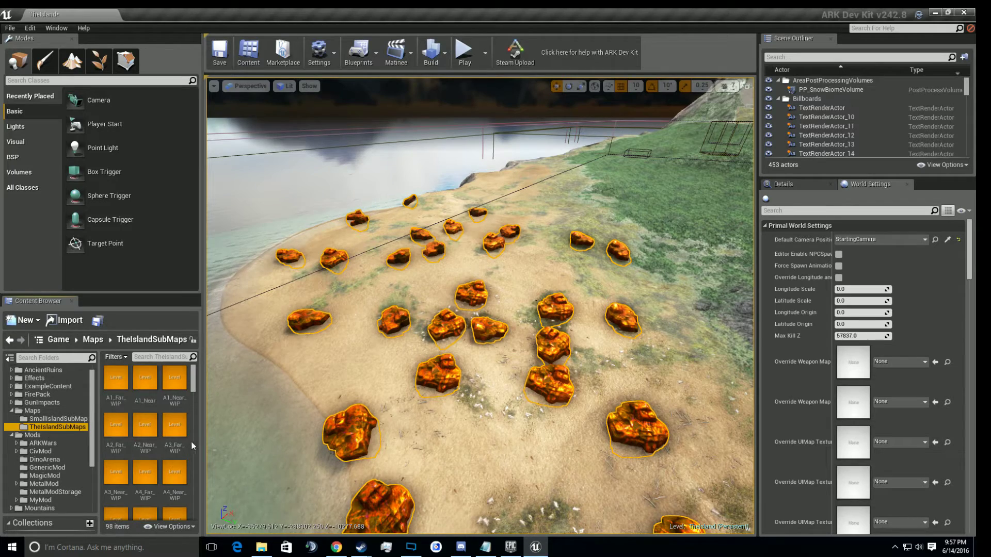
# Create a level with the default name in the TheIslandSubMaps folder and delete it again
pyautogui.scroll(-10, 175, 495)
pyautogui.rightClick(175, 495)
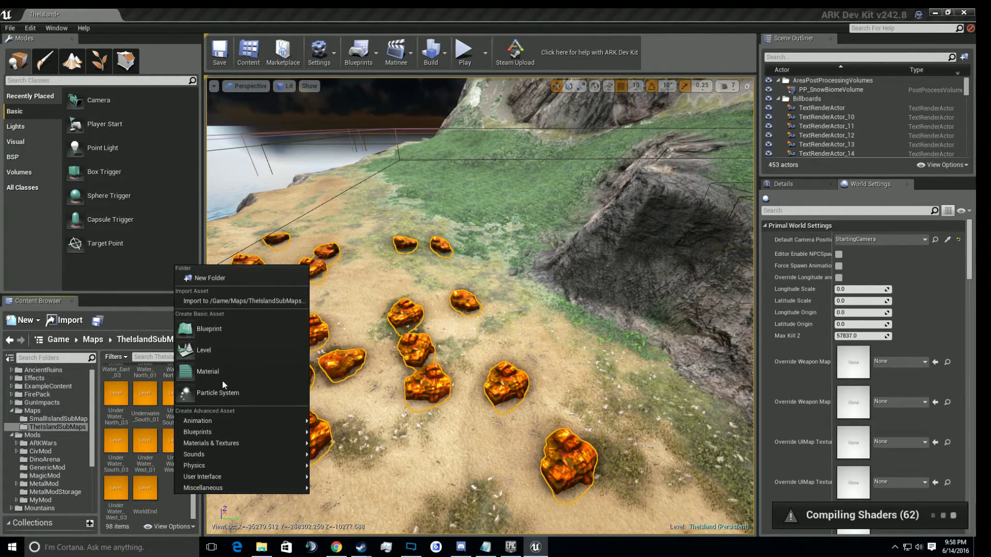
pyautogui.click(225, 356)
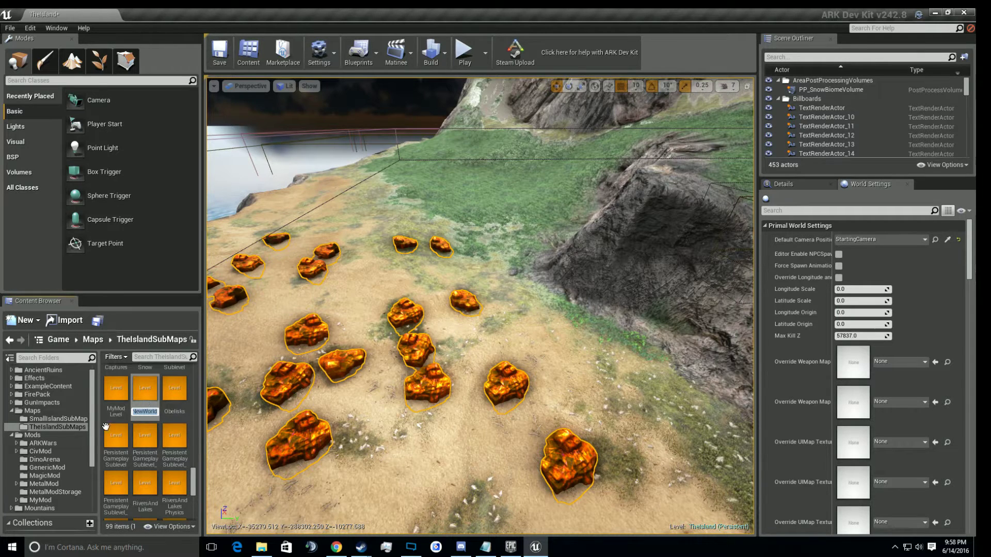
pyautogui.click(140, 390)
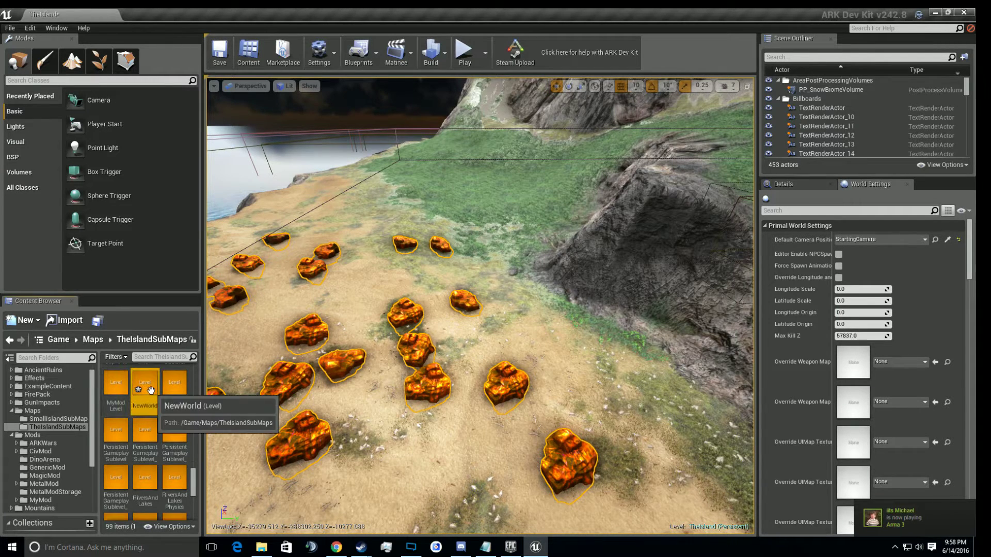
pyautogui.press('Delete')
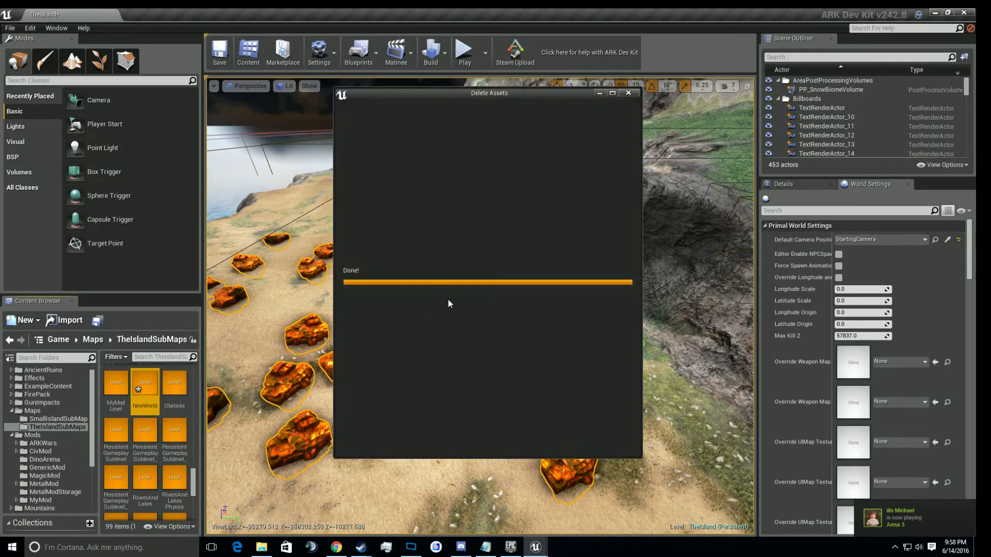
pyautogui.click(449, 441)
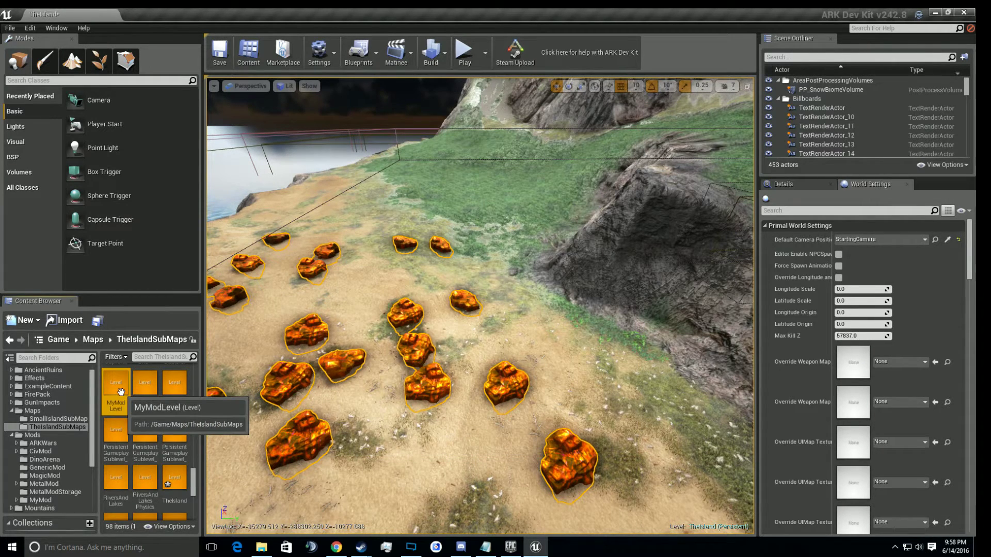
# Make MyModLevel the current level through the level browser and close the browser
pyautogui.rightClick(336, 362)
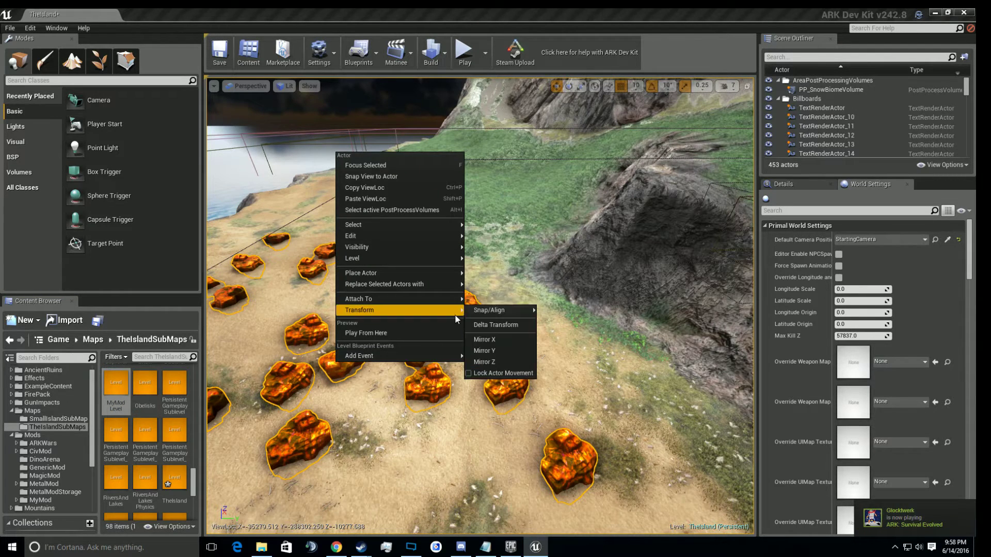
pyautogui.moveTo(431, 300)
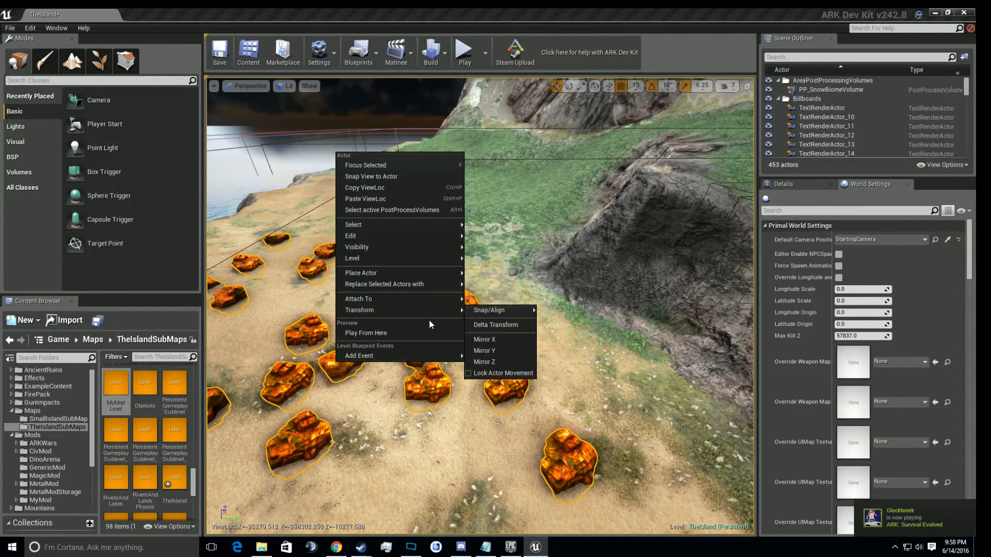
pyautogui.moveTo(447, 258)
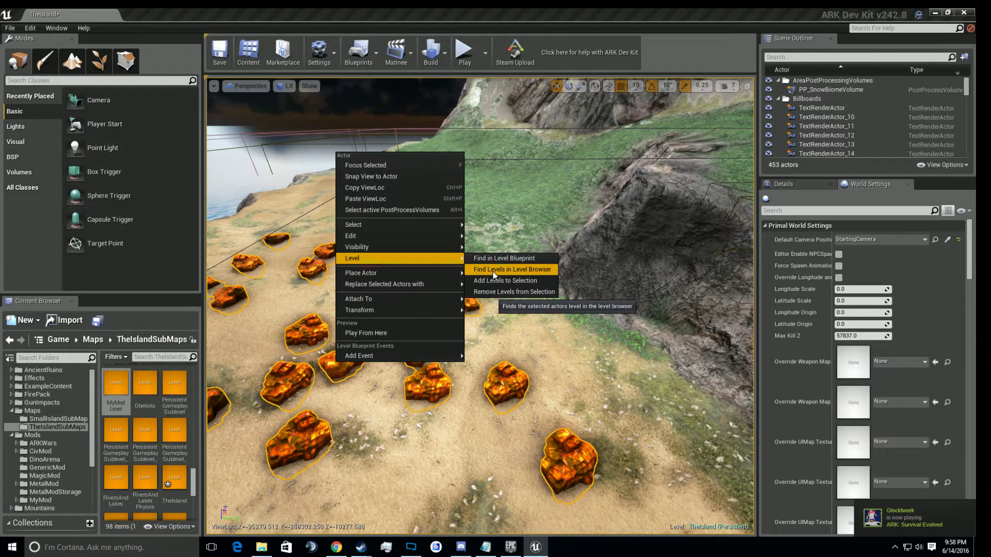
pyautogui.click(493, 269)
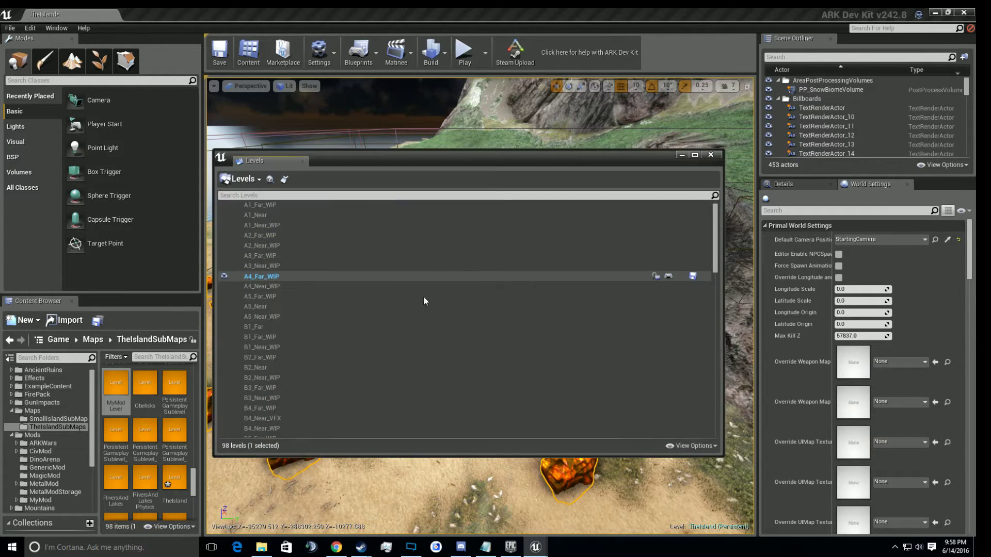
pyautogui.scroll(-15, 325, 339)
pyautogui.scroll(-9, 324, 339)
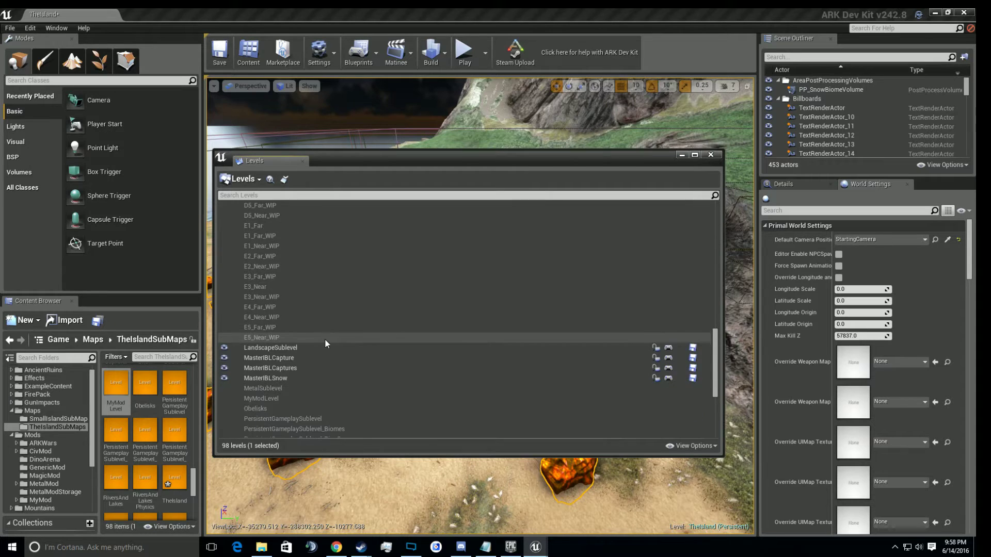
pyautogui.click(281, 283)
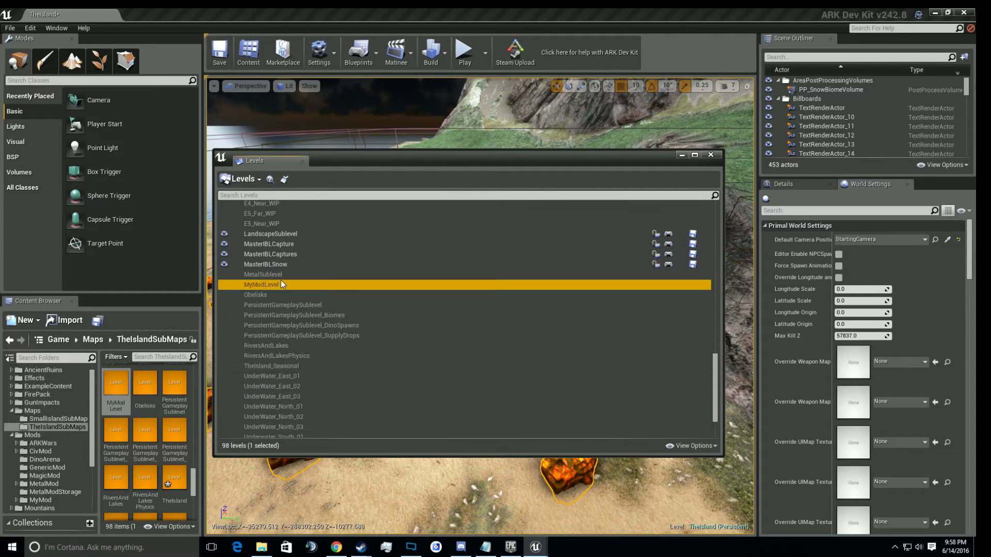
pyautogui.doubleClick(298, 288)
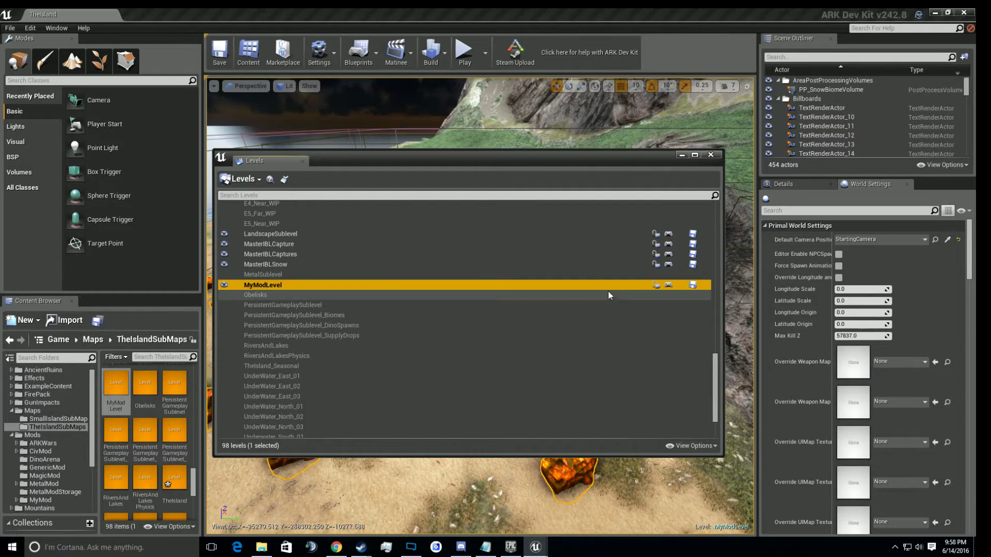
pyautogui.click(710, 156)
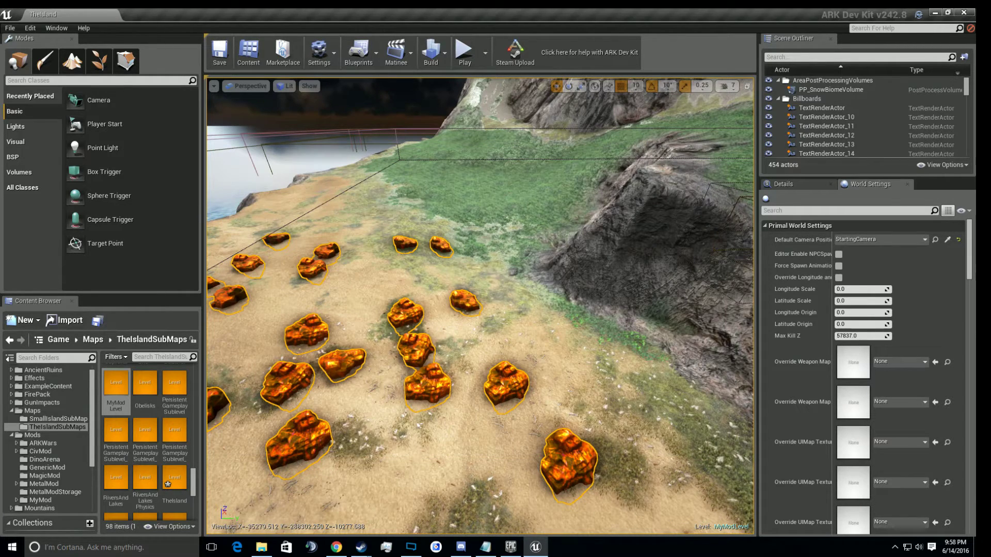
# Show the level options for the selected copper rocks, including moving the selection to the current level
pyautogui.rightClick(431, 378)
pyautogui.click(382, 387)
pyautogui.click(418, 375)
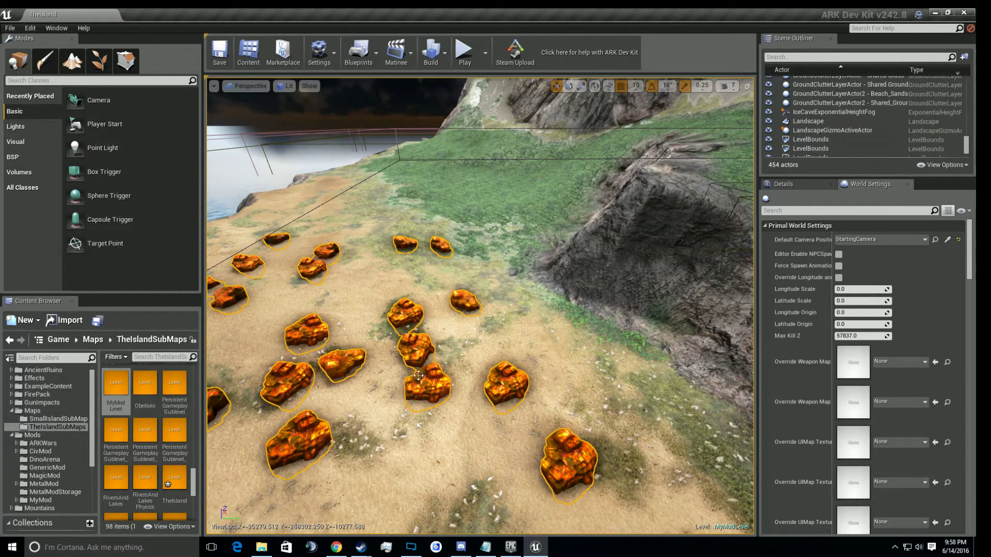
pyautogui.rightClick(423, 347)
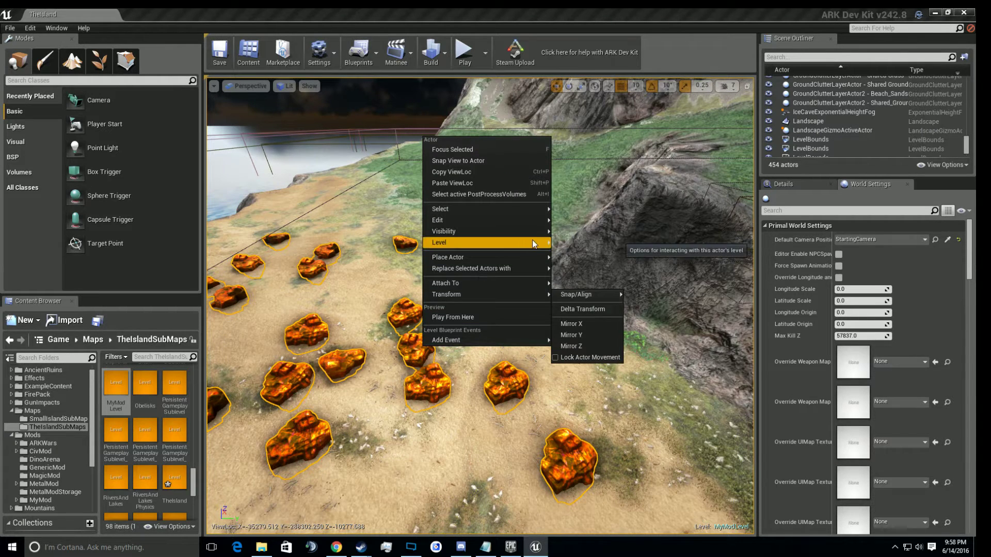
pyautogui.moveTo(531, 242)
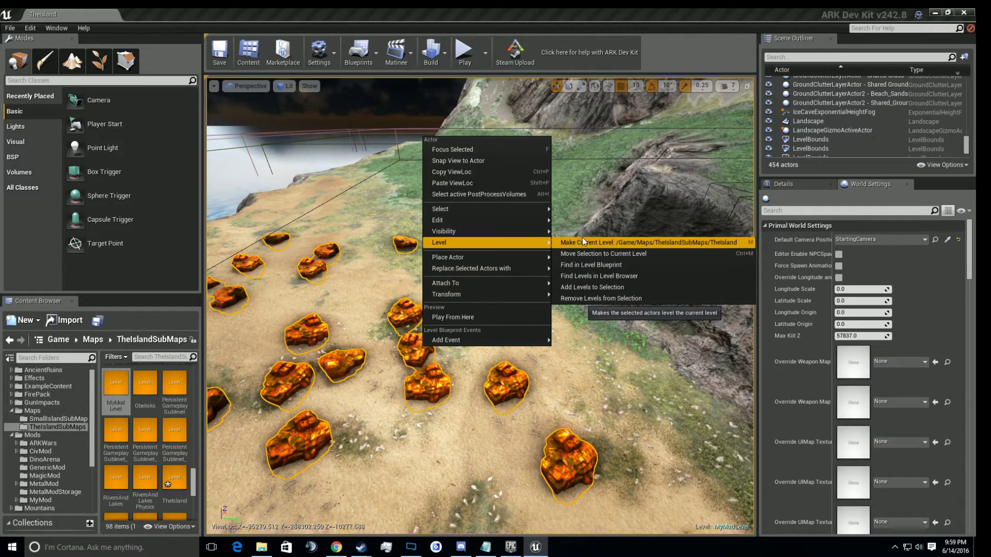
pyautogui.moveTo(447, 376); pyautogui.dragTo(457, 368, button='right')
pyautogui.press('s')
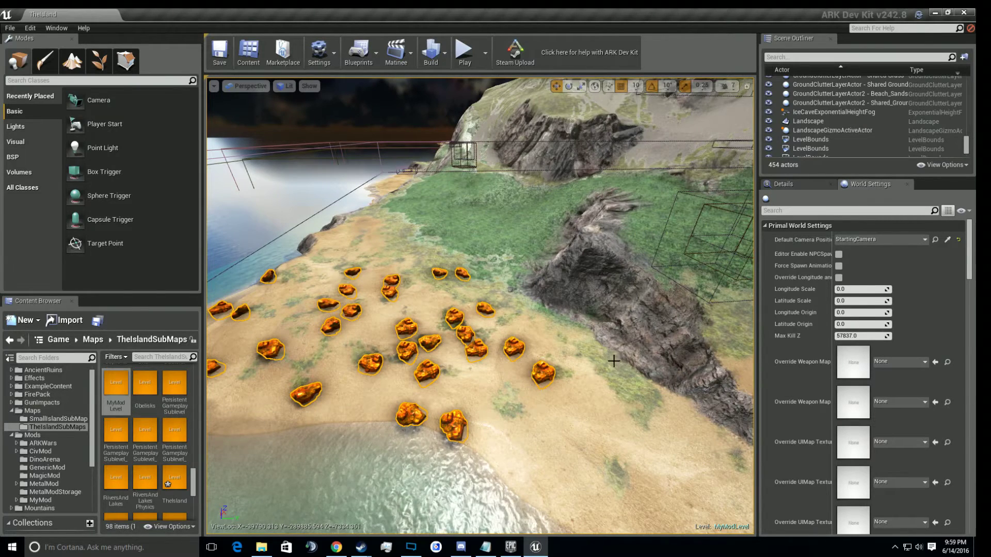
pyautogui.scroll(-2, 142, 411)
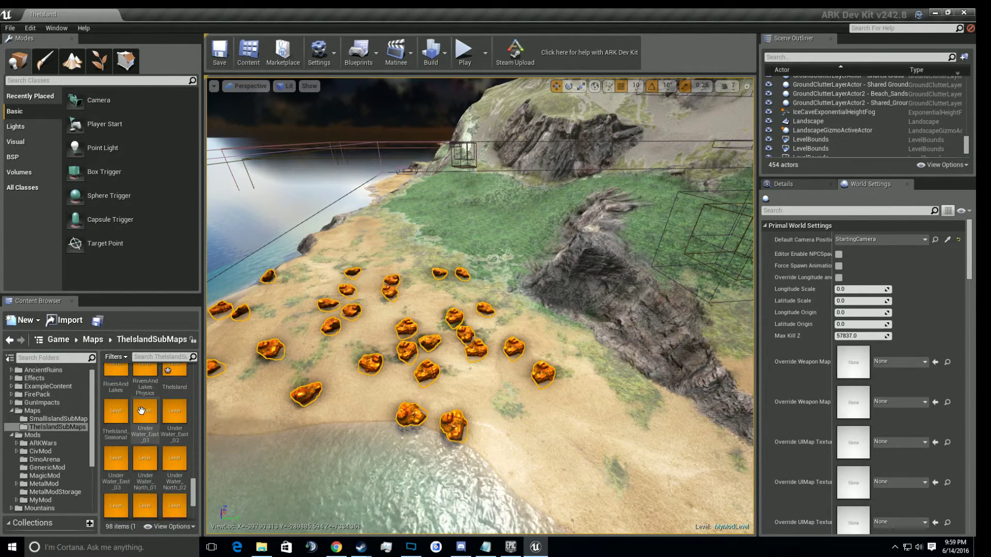
pyautogui.scroll(-3, 142, 418)
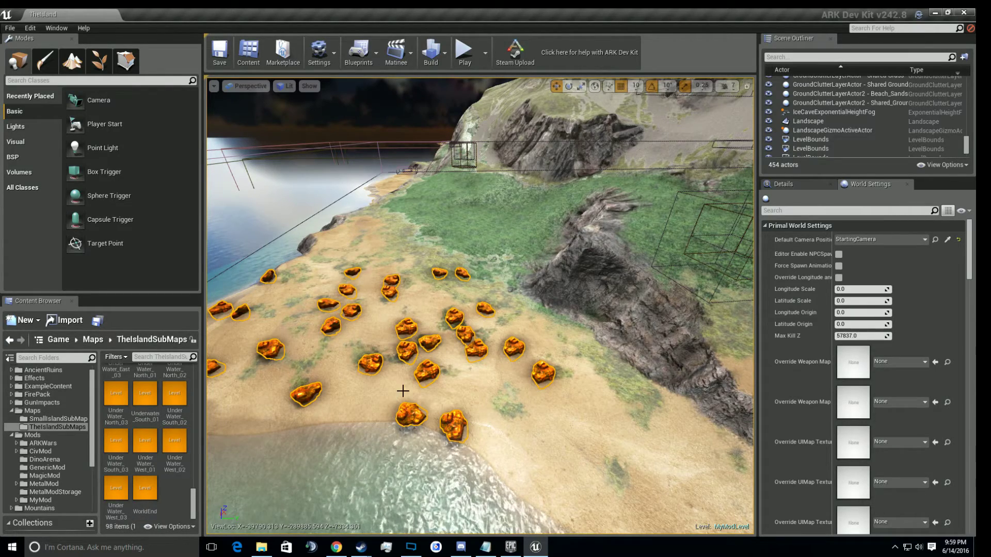
pyautogui.scroll(5, 403, 391)
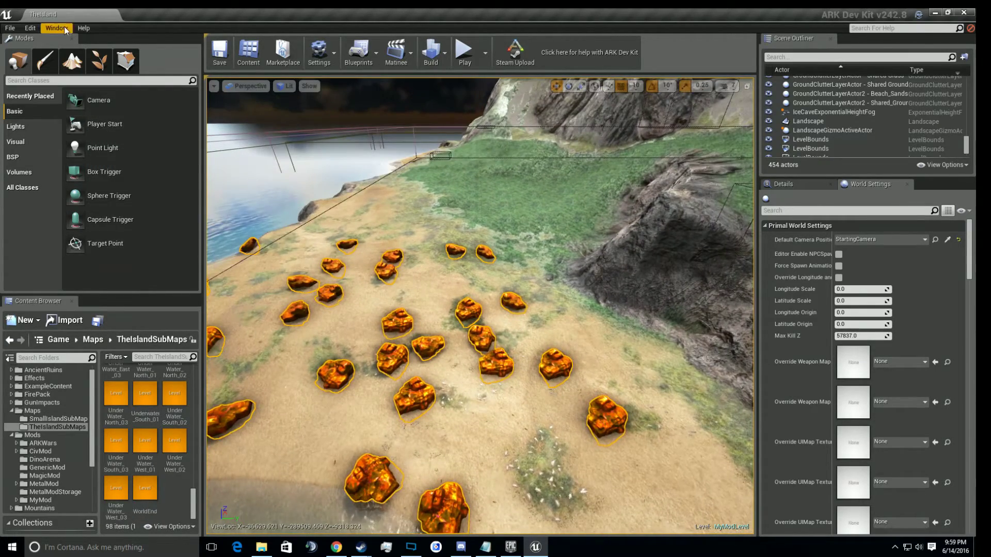
# Look up MyModLevel in the level browser, checking its place among the sublevels, and close the browser
pyautogui.click(66, 30)
pyautogui.click(107, 99)
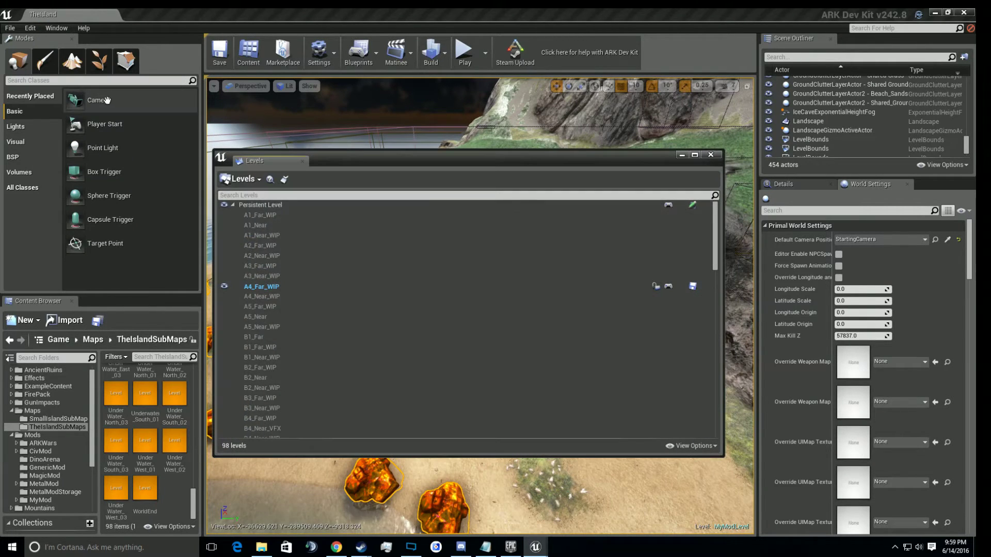
pyautogui.scroll(-15, 313, 286)
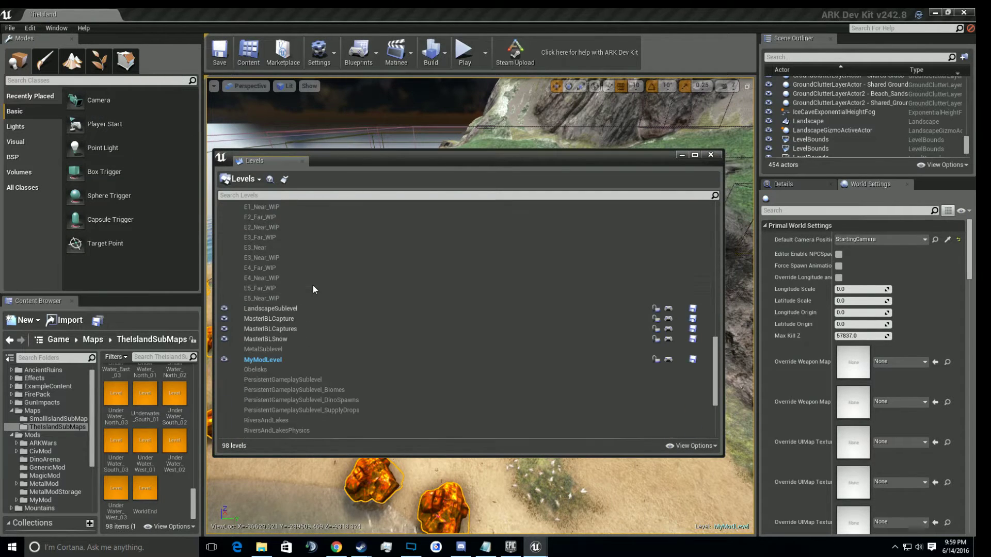
pyautogui.scroll(-5, 312, 286)
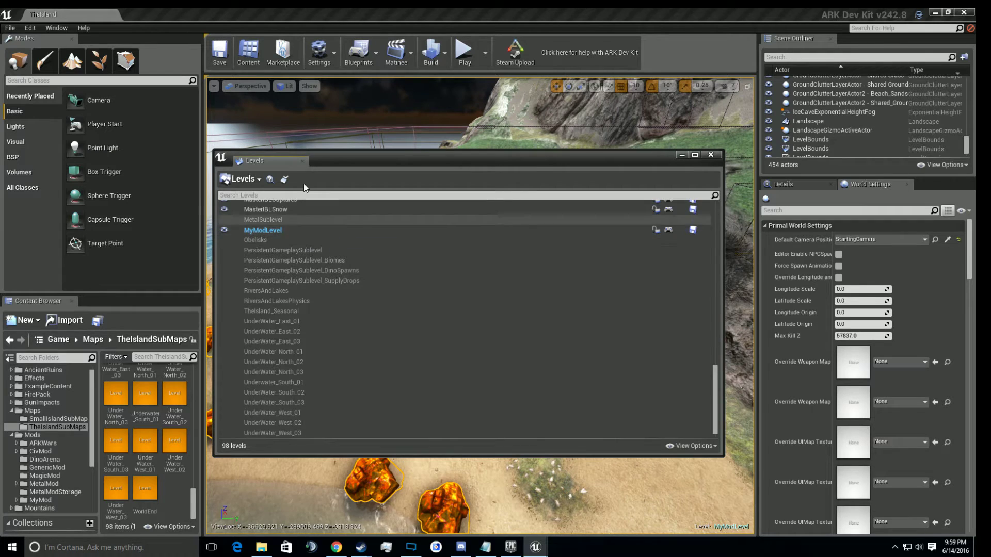
pyautogui.click(302, 161)
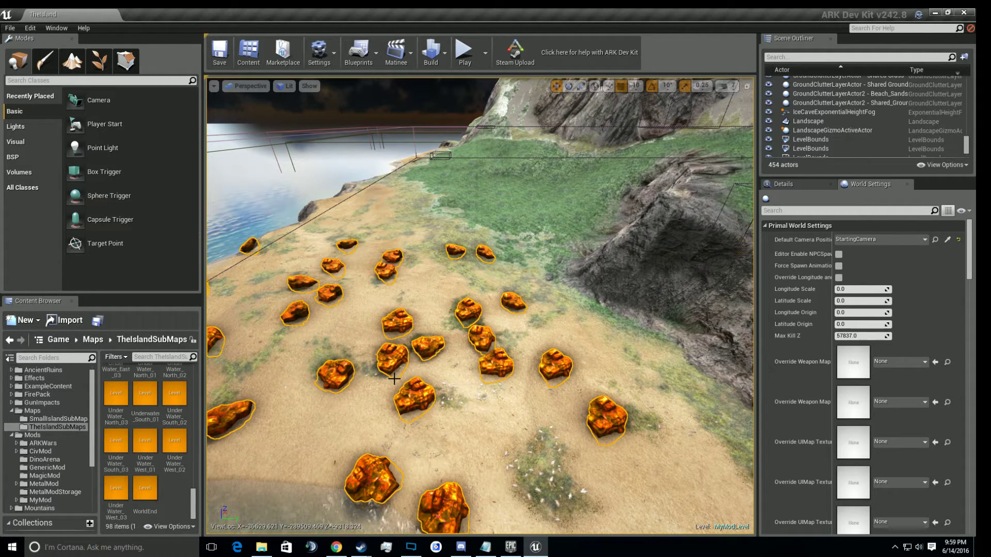
# Bring up the level commands for the selected copper rocks, and open the Mods folder in the project content
pyautogui.rightClick(398, 358)
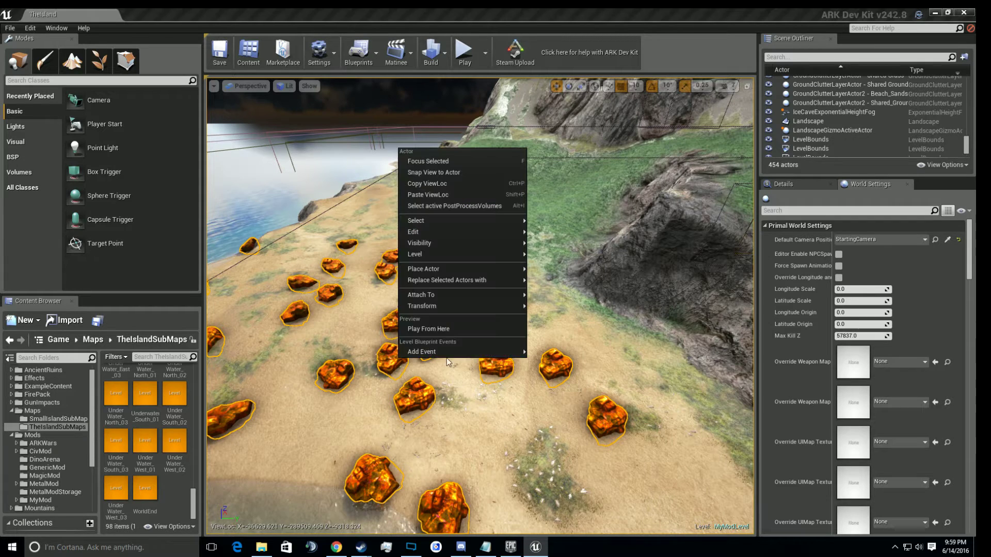
pyautogui.moveTo(436, 254)
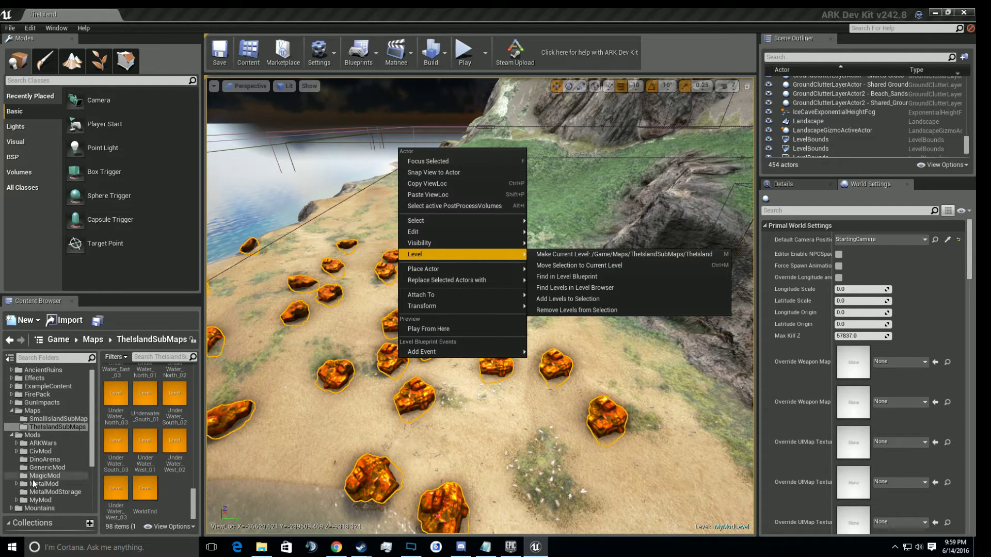
pyautogui.click(27, 437)
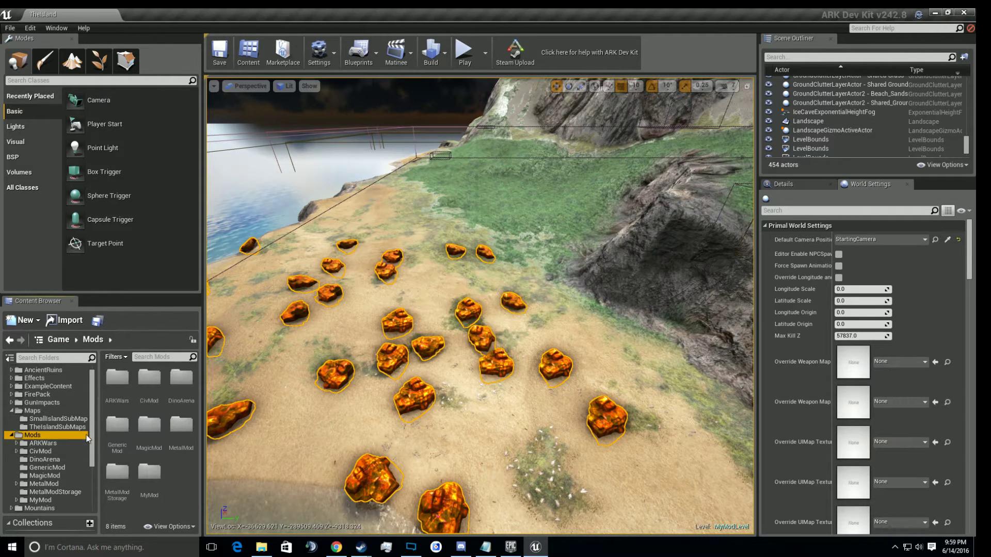
pyautogui.scroll(-3, 83, 440)
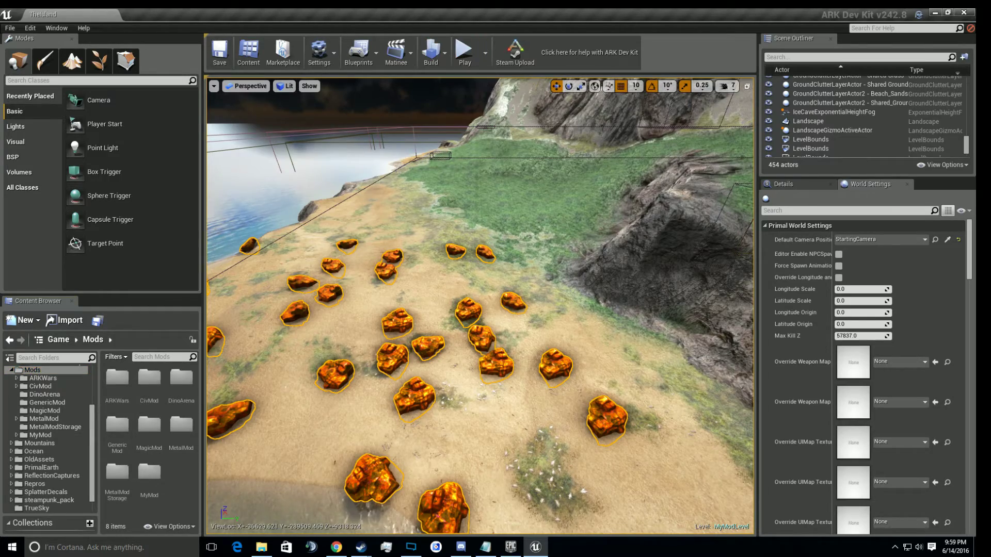
# Open the Steam cook and upload window for MyMod and widen its settings area to view the cooking and uploading options
pyautogui.press('s')
pyautogui.moveTo(516, 207); pyautogui.dragTo(516, 214, button='right')
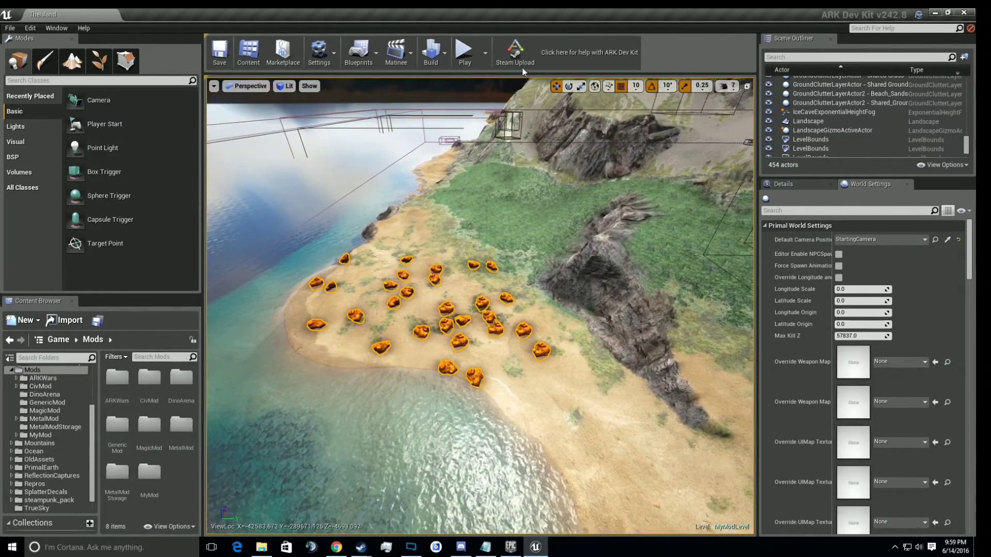
pyautogui.click(515, 52)
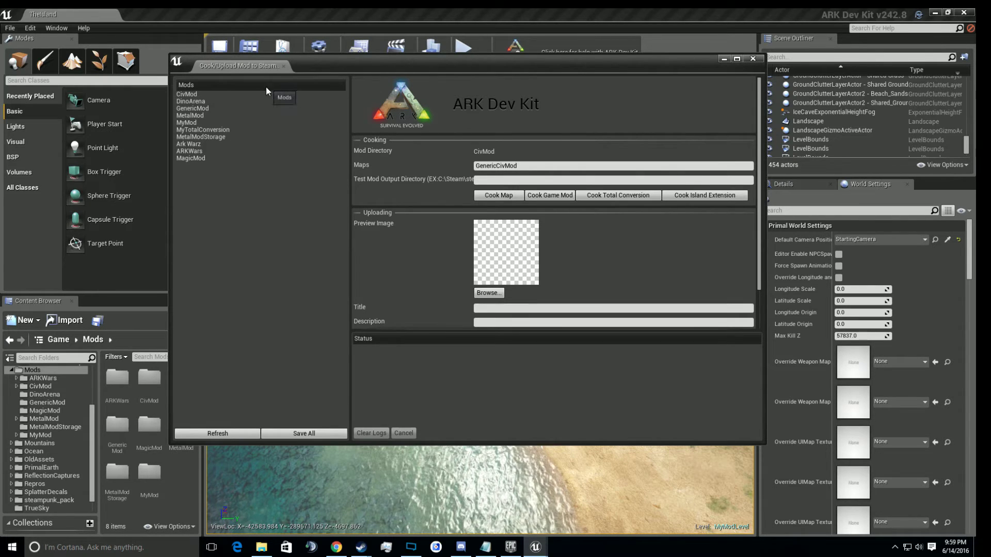
pyautogui.click(230, 115)
pyautogui.click(202, 122)
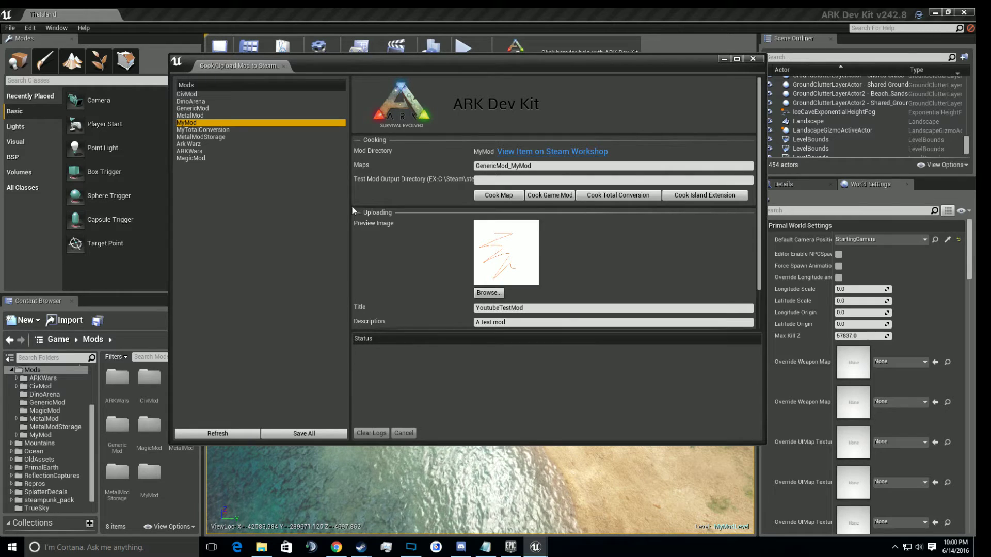
pyautogui.moveTo(353, 210); pyautogui.dragTo(232, 214)
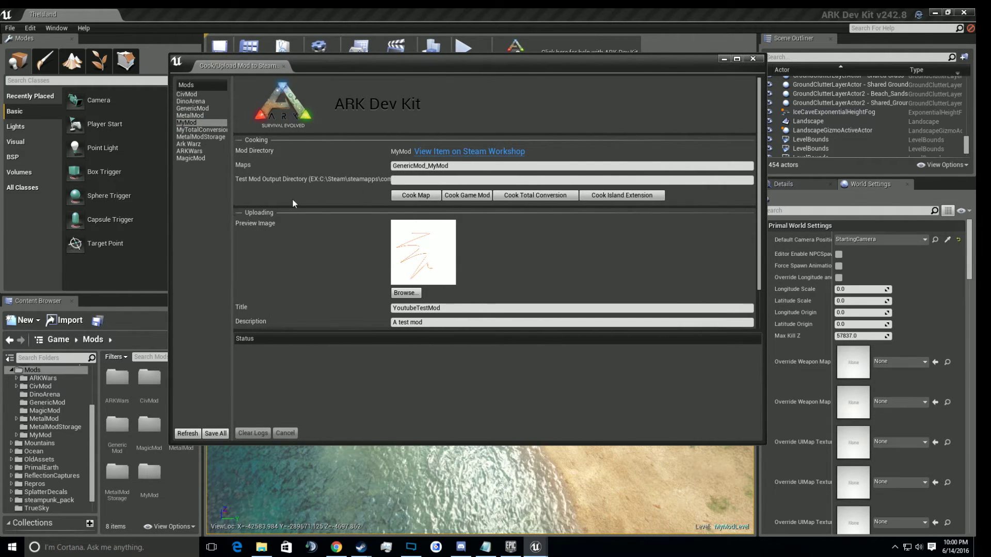
pyautogui.scroll(-2, 645, 195)
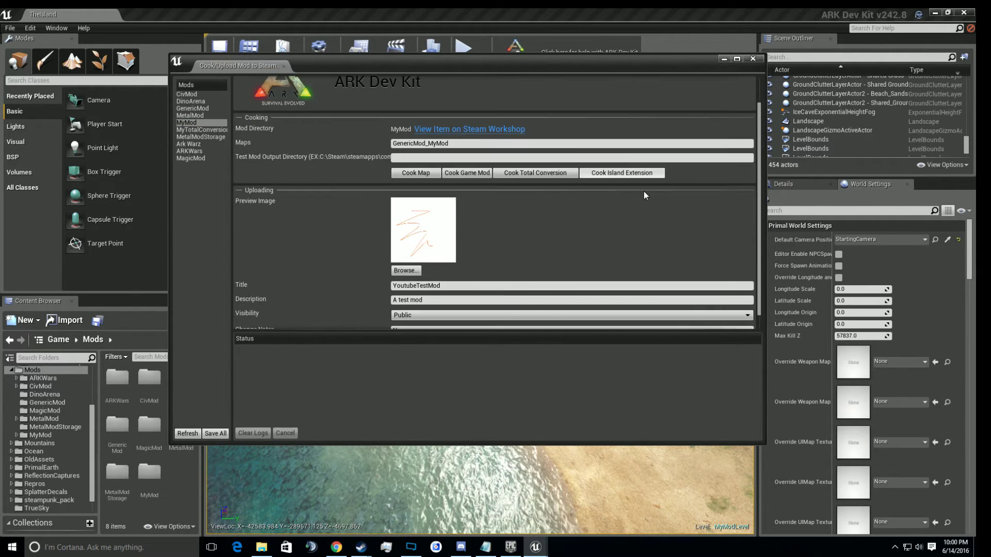
# Put the cursor in MyMod's Maps field, and select the MyModLevel asset in the TheIslandSubMaps folder to check its name
pyautogui.click(460, 149)
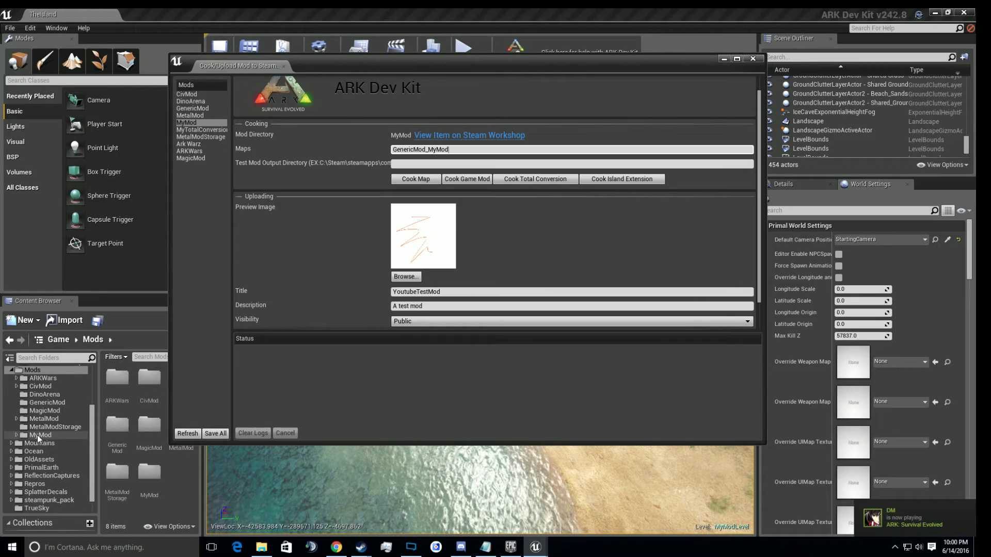
pyautogui.scroll(3, 41, 429)
pyautogui.click(33, 411)
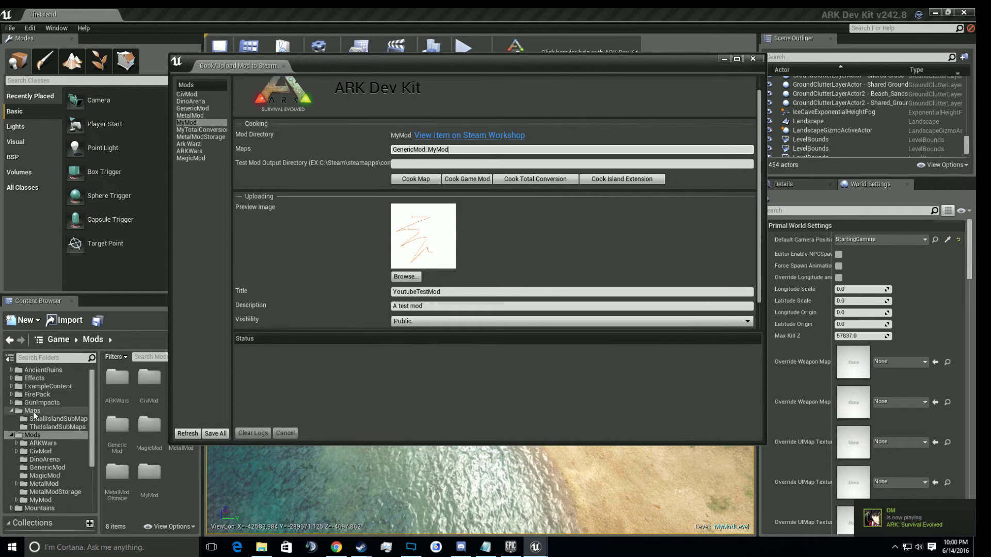
pyautogui.click(45, 427)
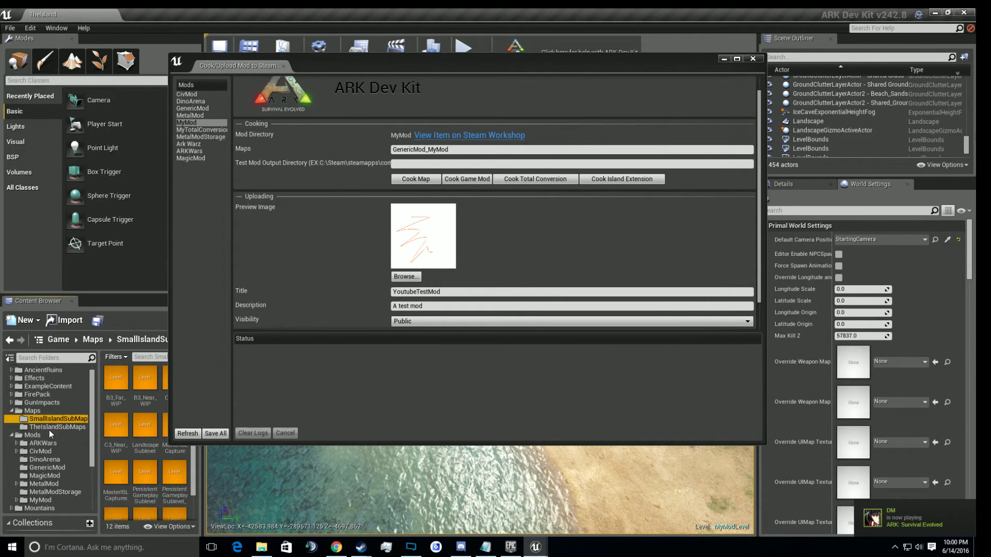
pyautogui.scroll(-5, 155, 465)
pyautogui.scroll(-5, 155, 465)
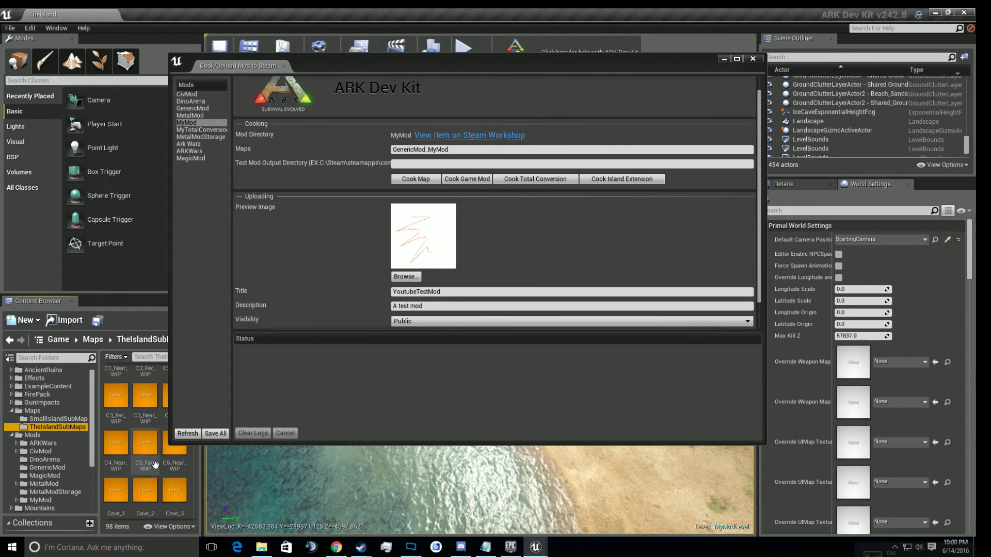
pyautogui.scroll(-8, 155, 464)
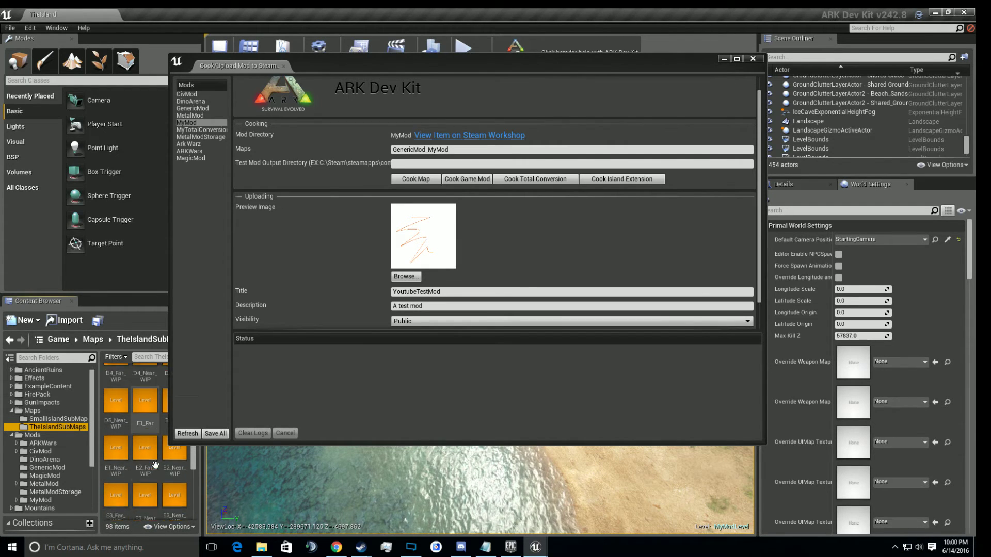
pyautogui.scroll(-2, 156, 465)
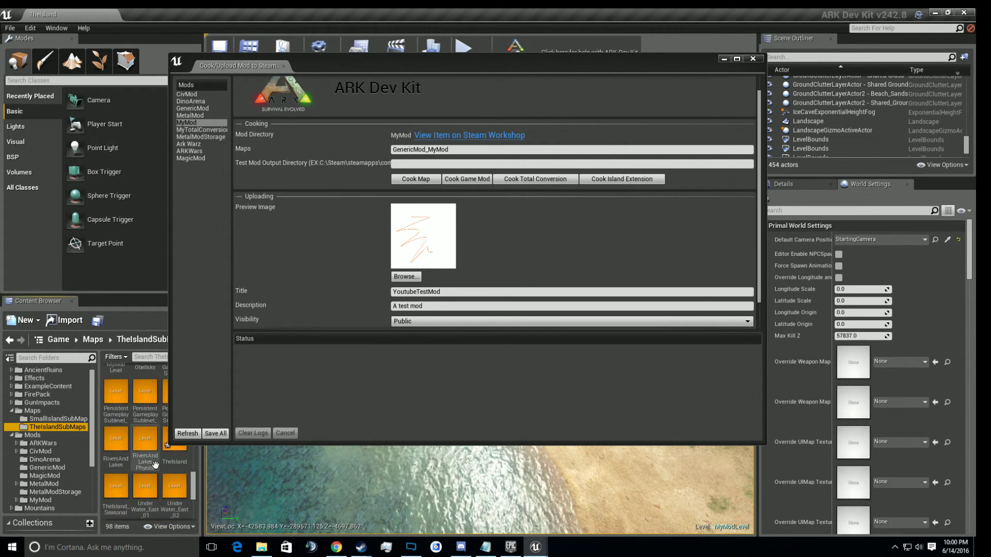
pyautogui.scroll(1, 149, 459)
pyautogui.click(108, 414)
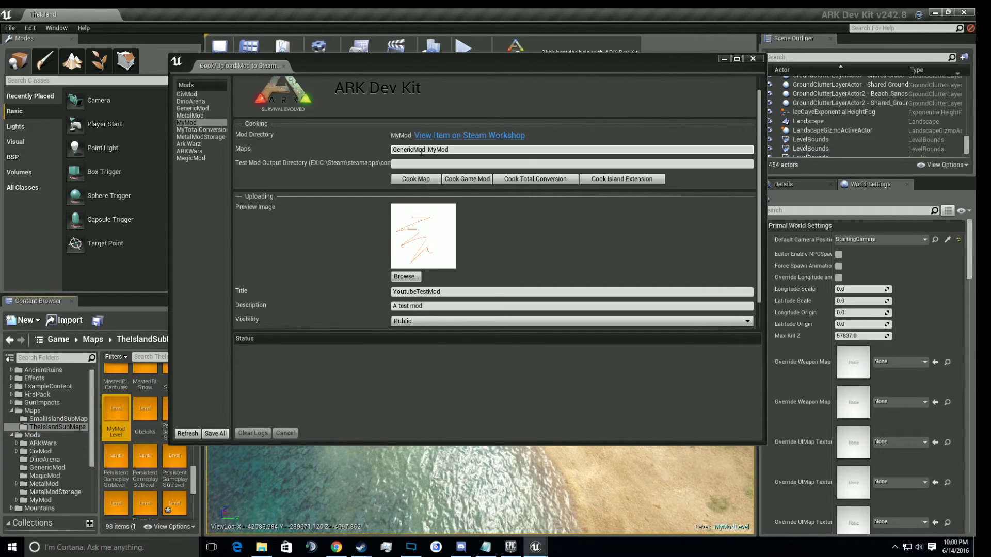
# Start cooking MyMod as an island extension, cancel the cook and close the upload window
pyautogui.click(624, 179)
pyautogui.scroll(-1, 415, 292)
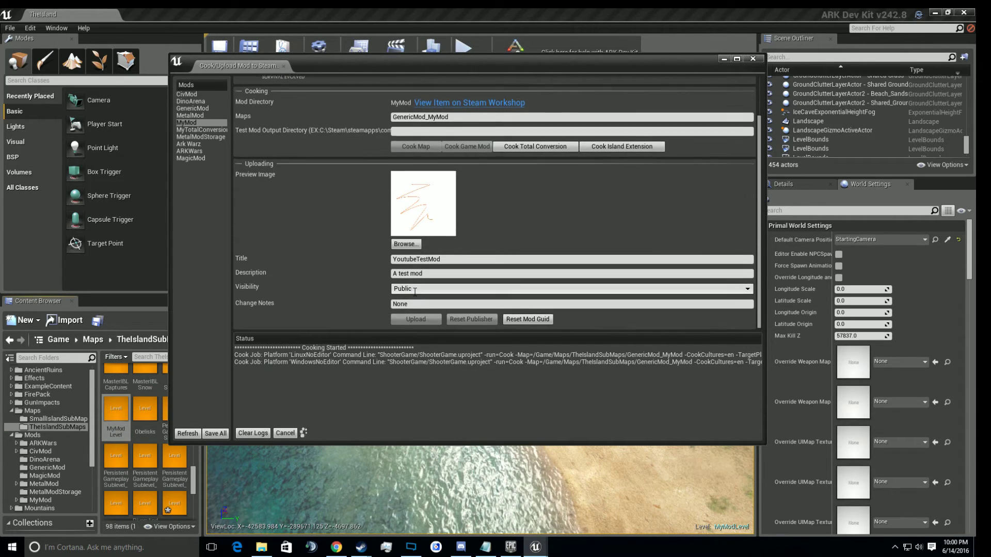
pyautogui.click(292, 433)
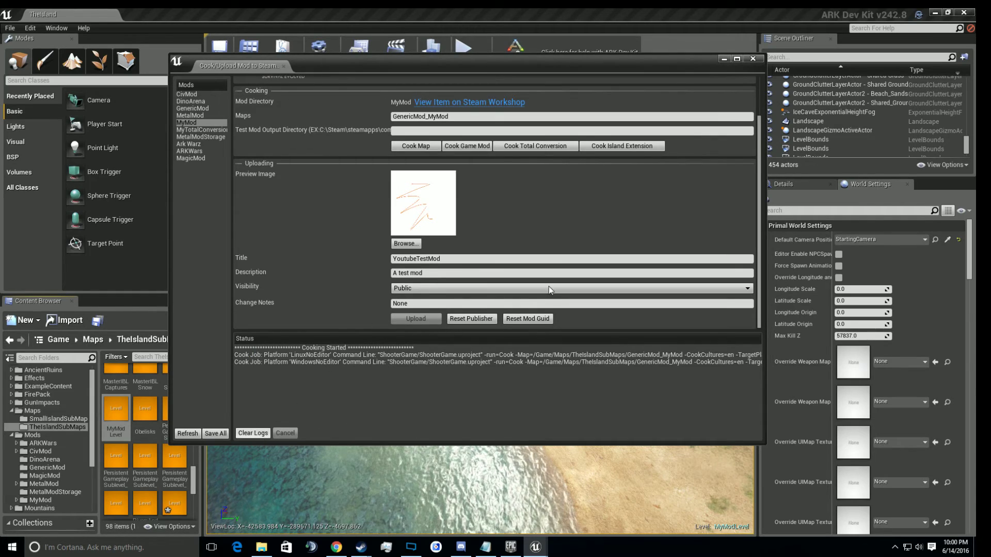
pyautogui.click(752, 59)
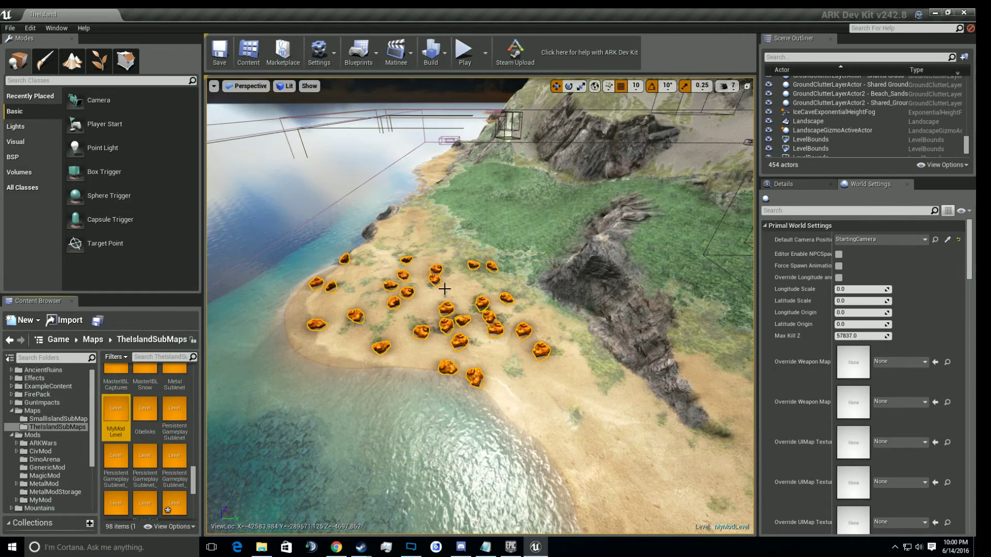
pyautogui.moveTo(444, 289)
pyautogui.mouseDown(button='right')
pyautogui.moveTo(528, 286)
pyautogui.moveTo(451, 286)
pyautogui.moveTo(424, 298)
pyautogui.moveTo(451, 287)
pyautogui.mouseUp(button='right')
pyautogui.press('a')
pyautogui.press('w')
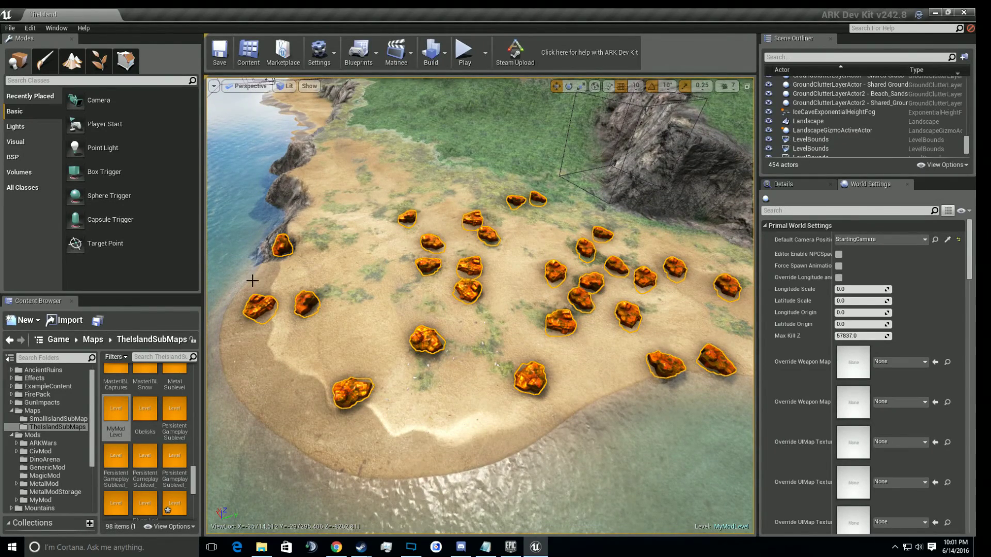
pyautogui.moveTo(300, 273); pyautogui.dragTo(300, 272, button='right')
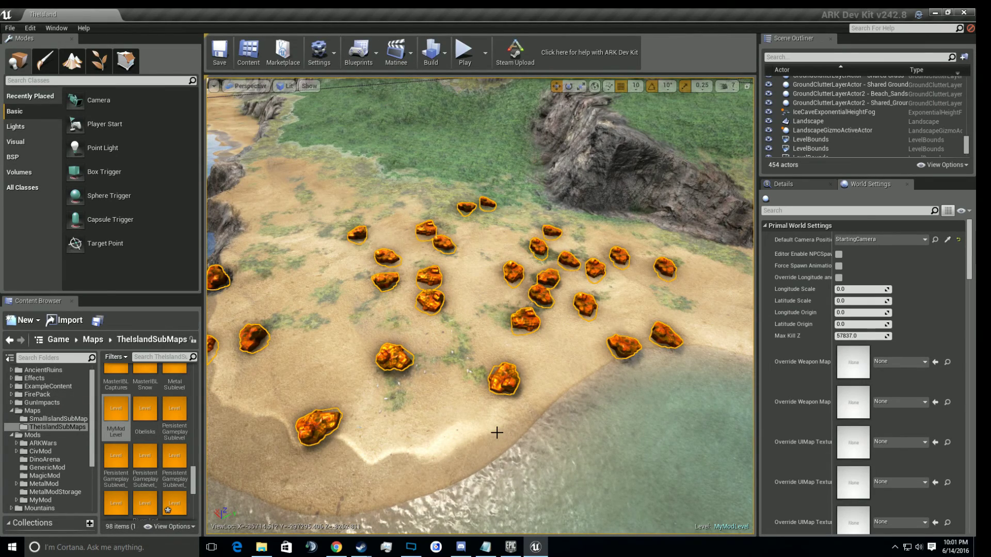
pyautogui.moveTo(480, 306); pyautogui.dragTo(455, 281, button='right')
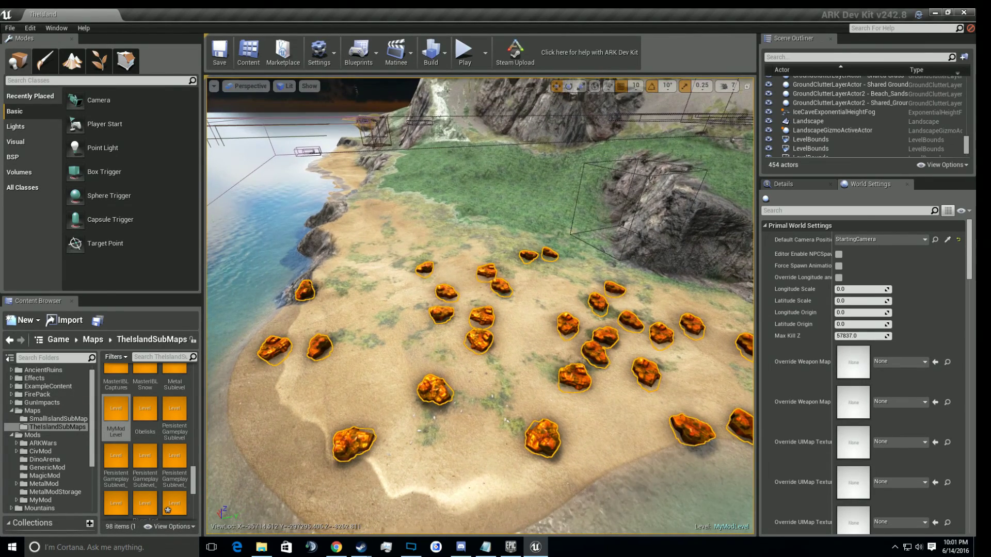
pyautogui.moveTo(301, 272); pyautogui.dragTo(300, 273, button='right')
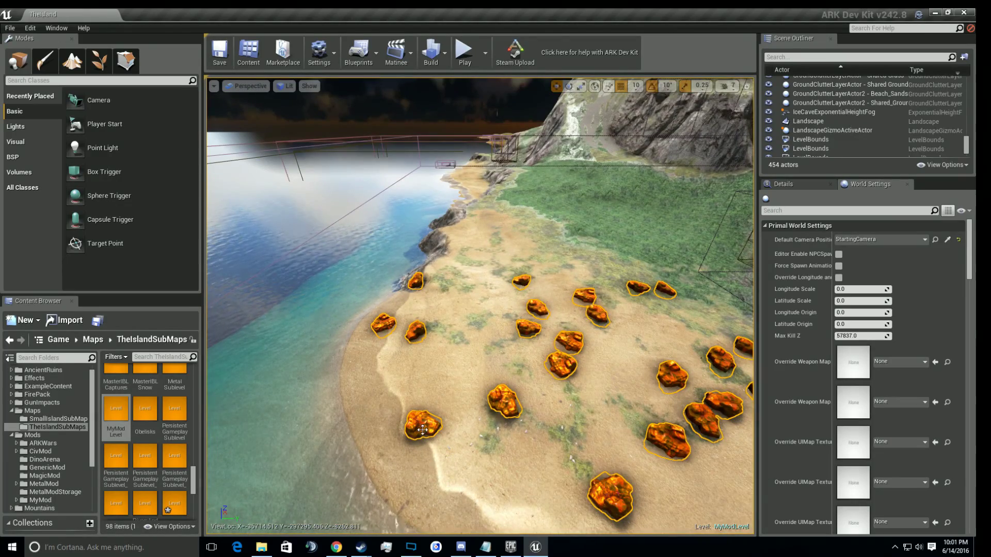